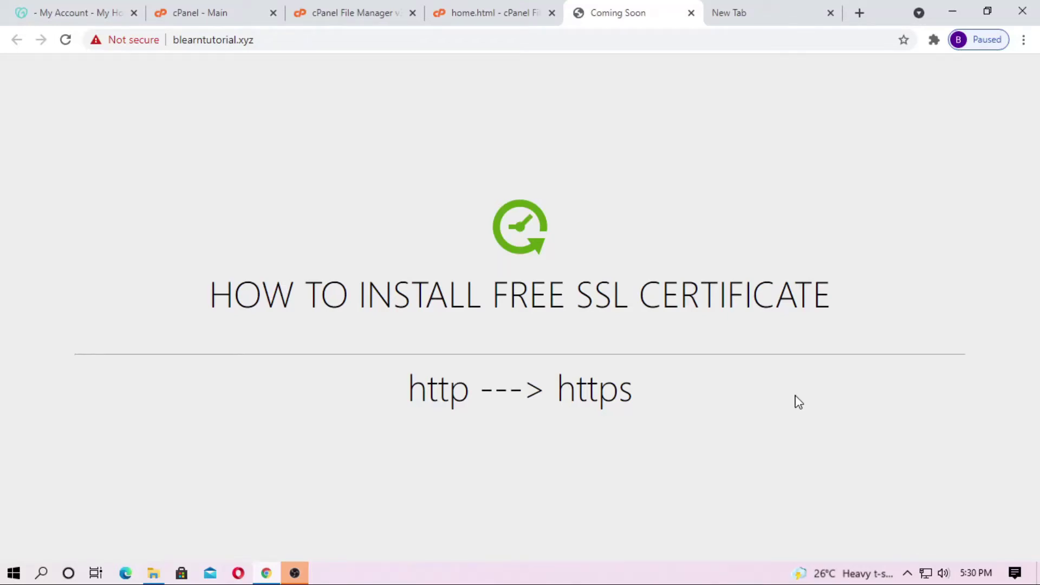
Step: Review the site's page and hosting dashboard, and open the primary domain blearntutorial.xyz from the cPanel main page
drag(192, 286, 857, 292)
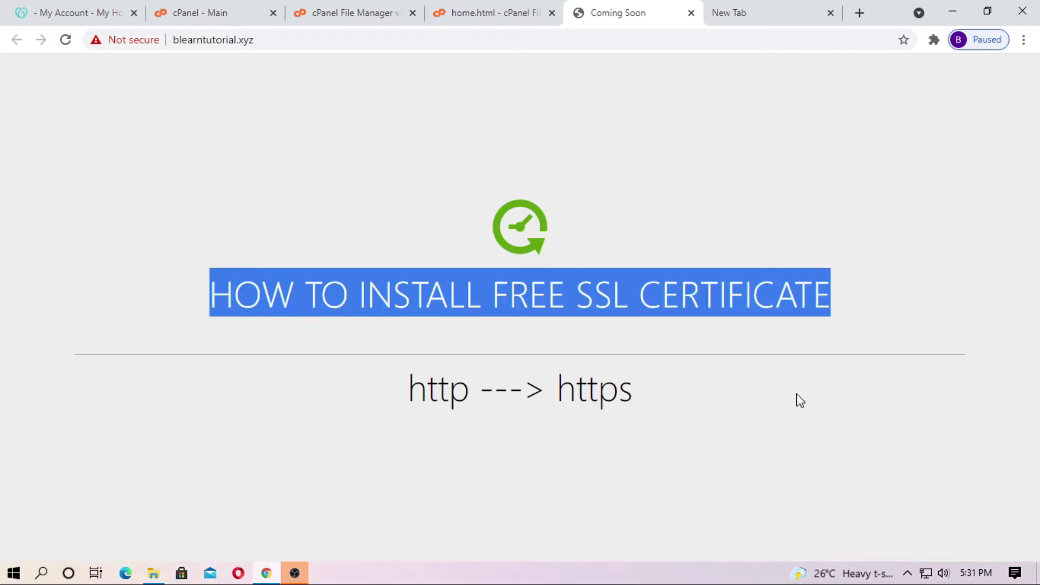
click(358, 115)
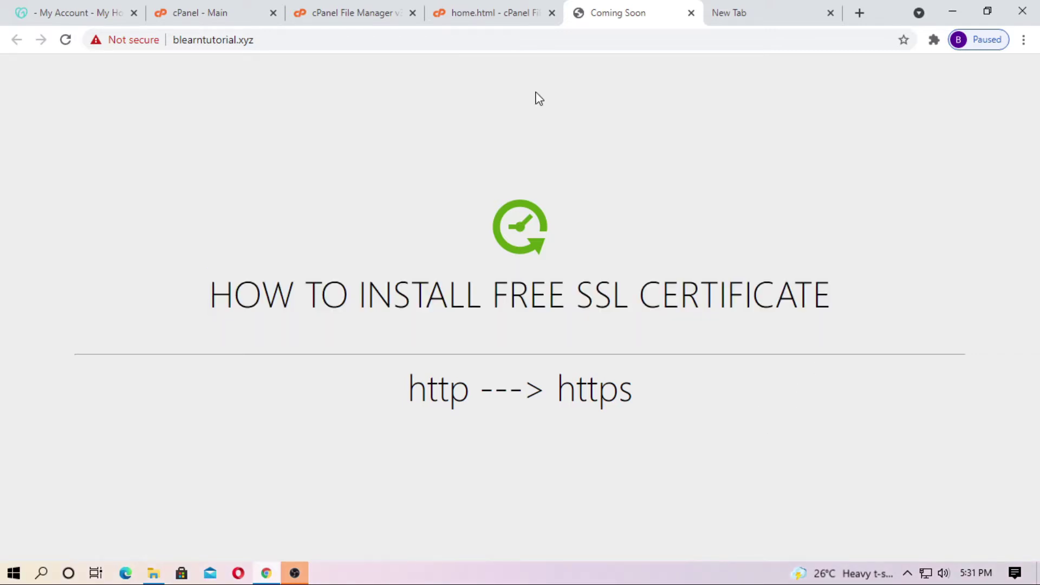
click(62, 12)
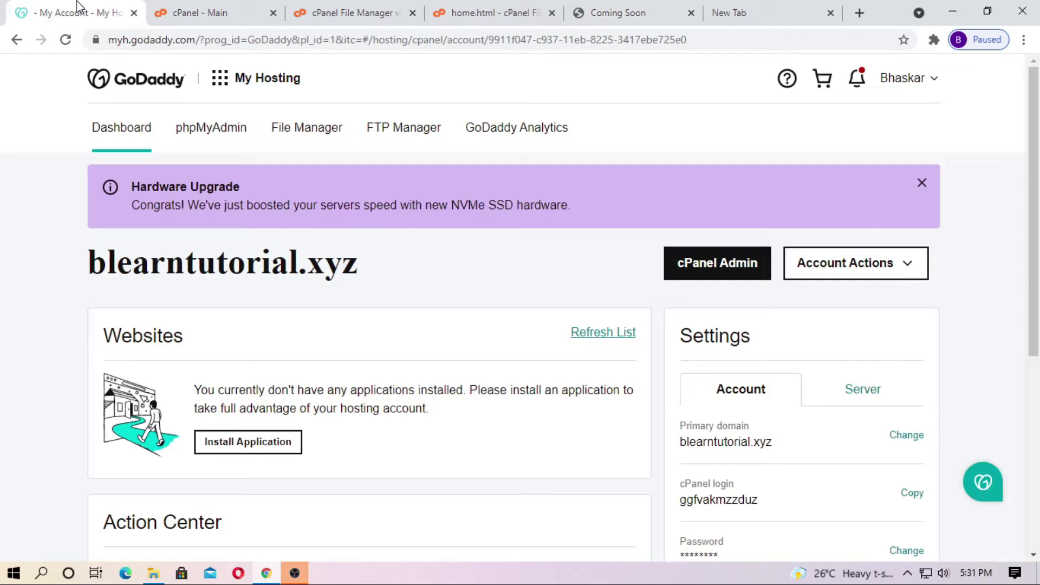
click(228, 7)
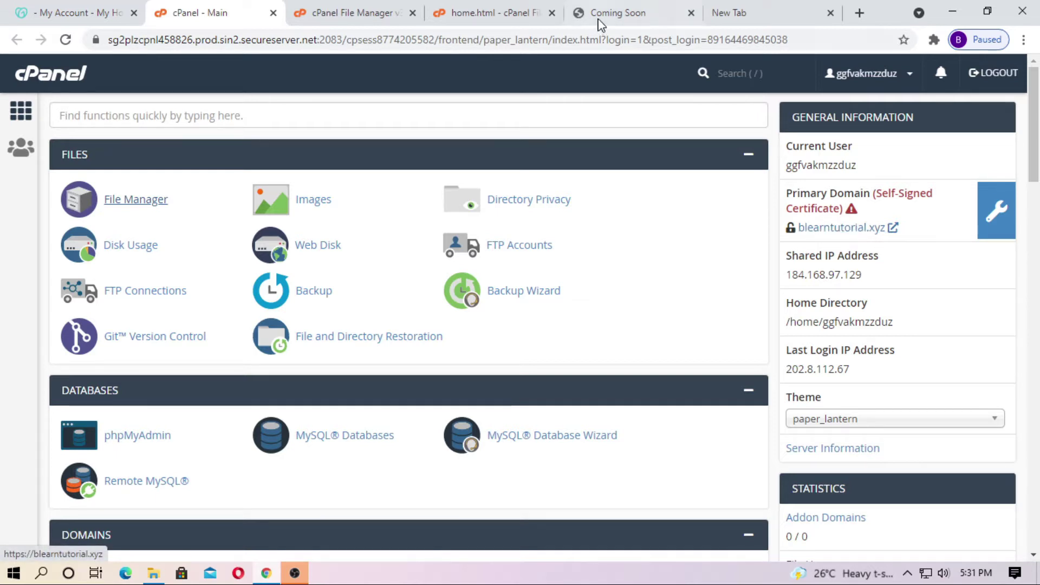
click(861, 232)
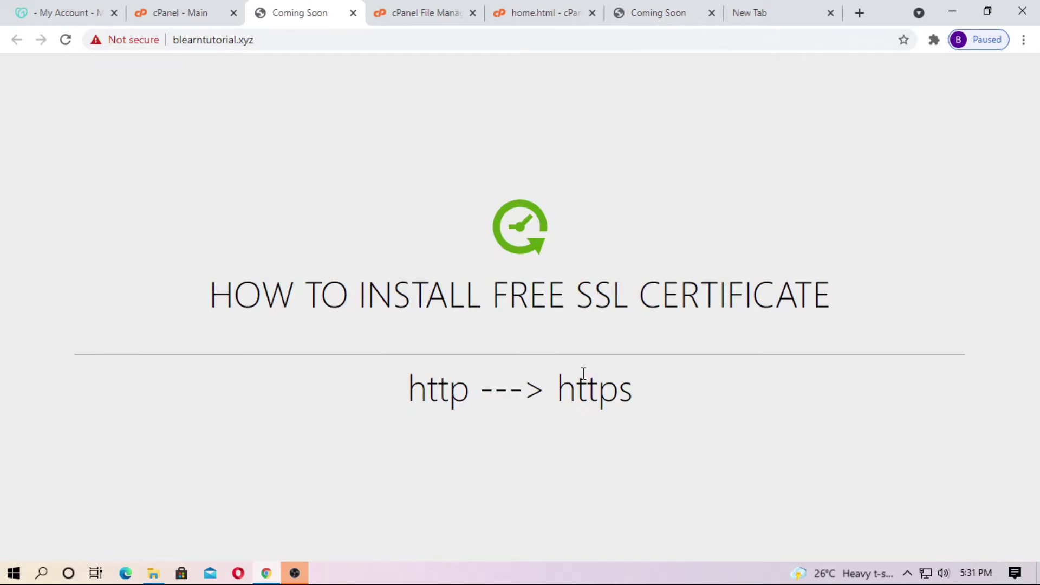
Step: Compare the connection security details of blearntutorial.xyz with those of the home.html editor page, and return to the site
click(132, 42)
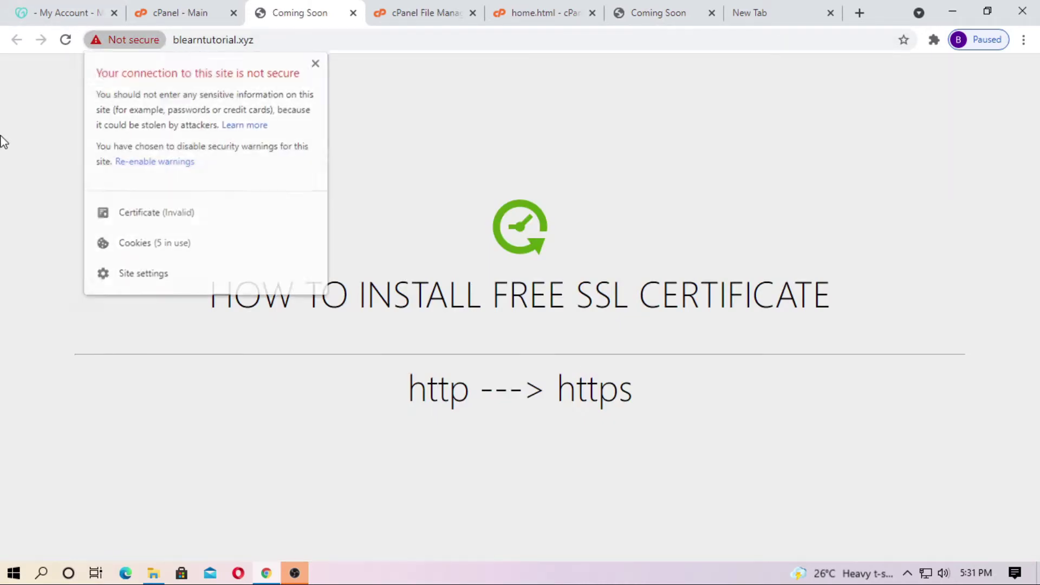
click(2, 140)
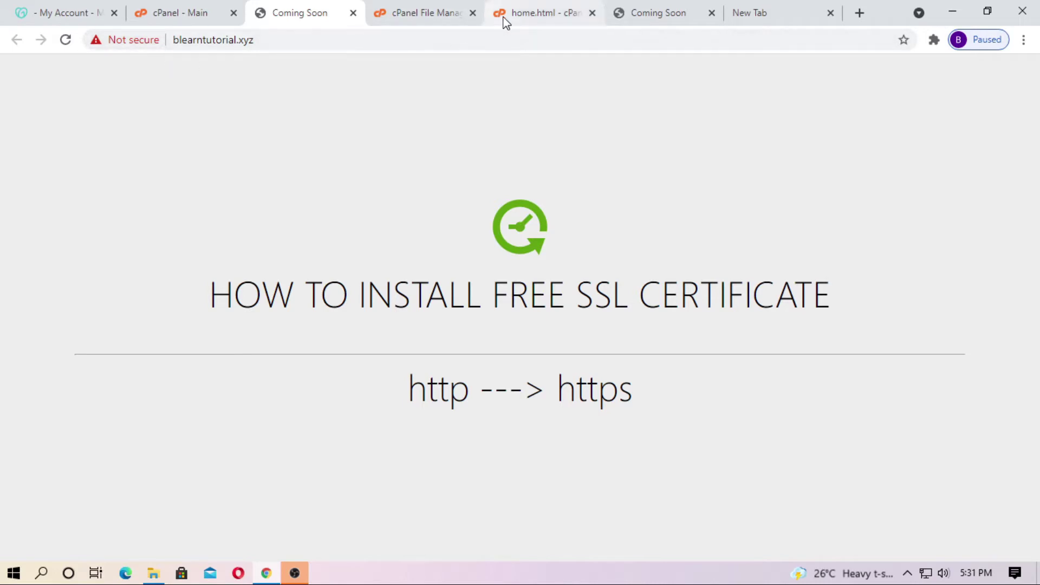
click(549, 13)
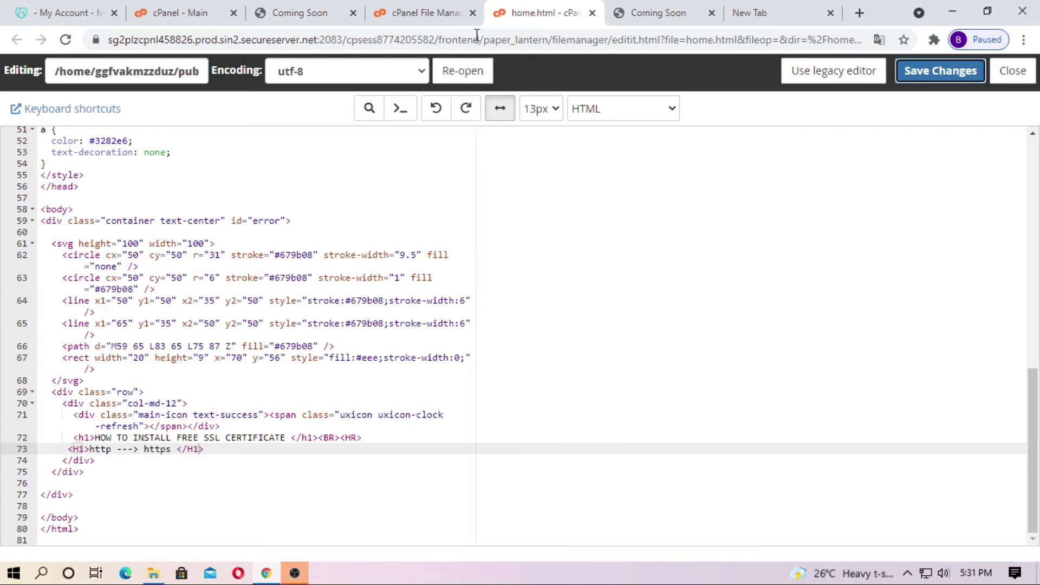
click(95, 40)
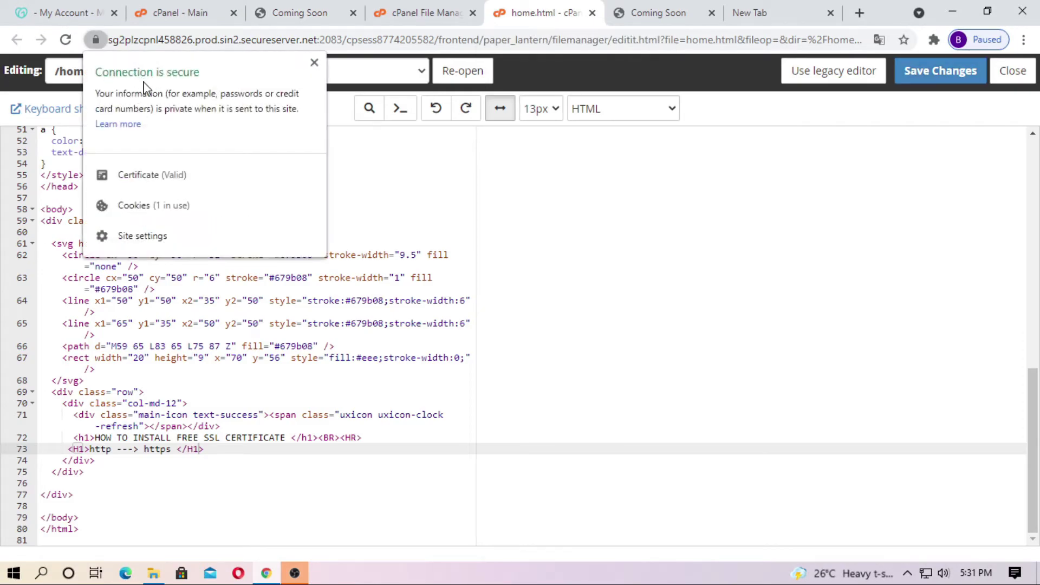
click(301, 13)
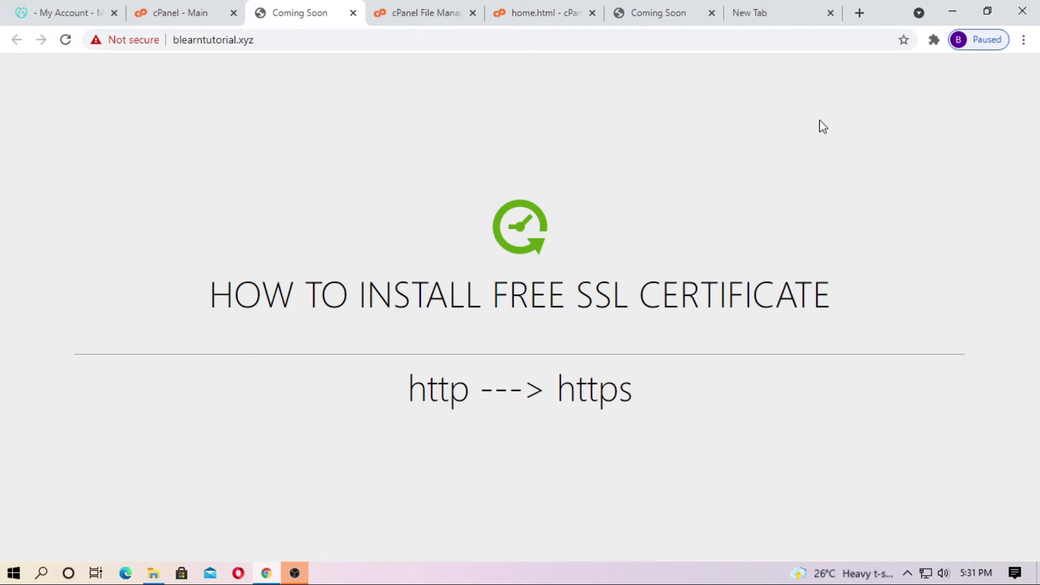
Step: Go to google.com in the empty browser tab and search for PUNCHSALAD
click(755, 9)
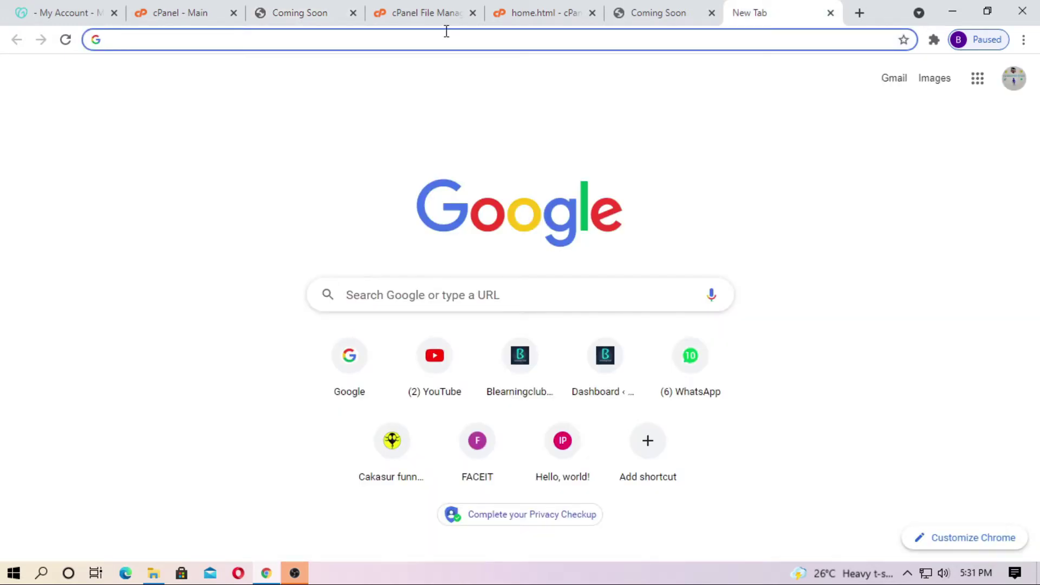
text(Google.com)
key(Return)
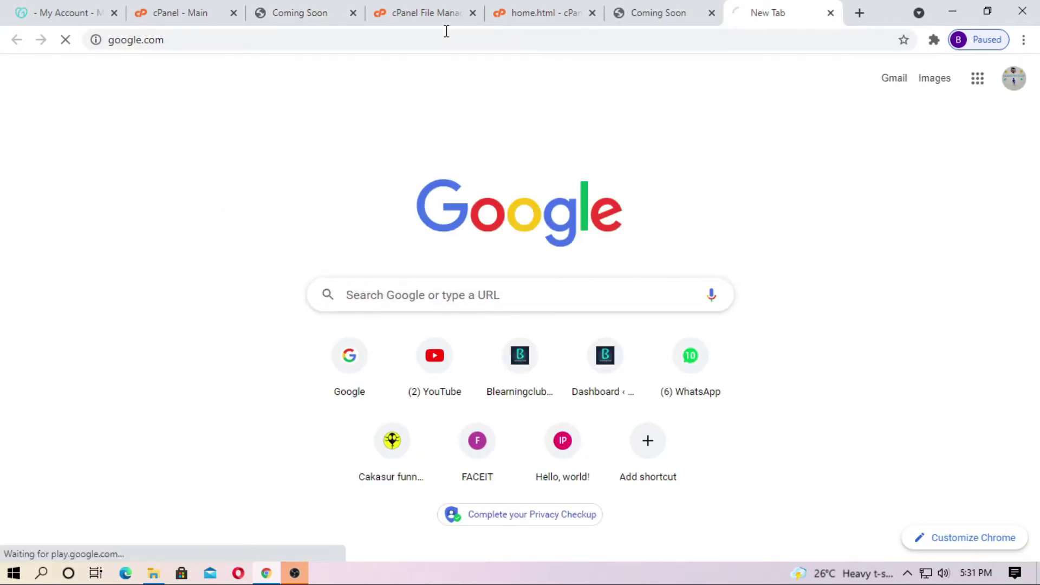
text(PUN)
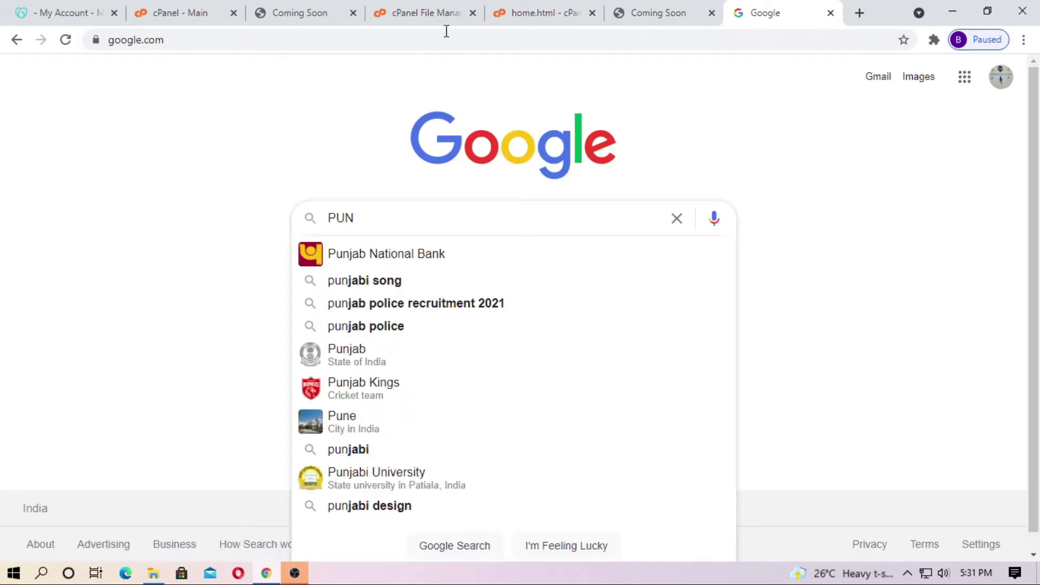
text(CHSA)
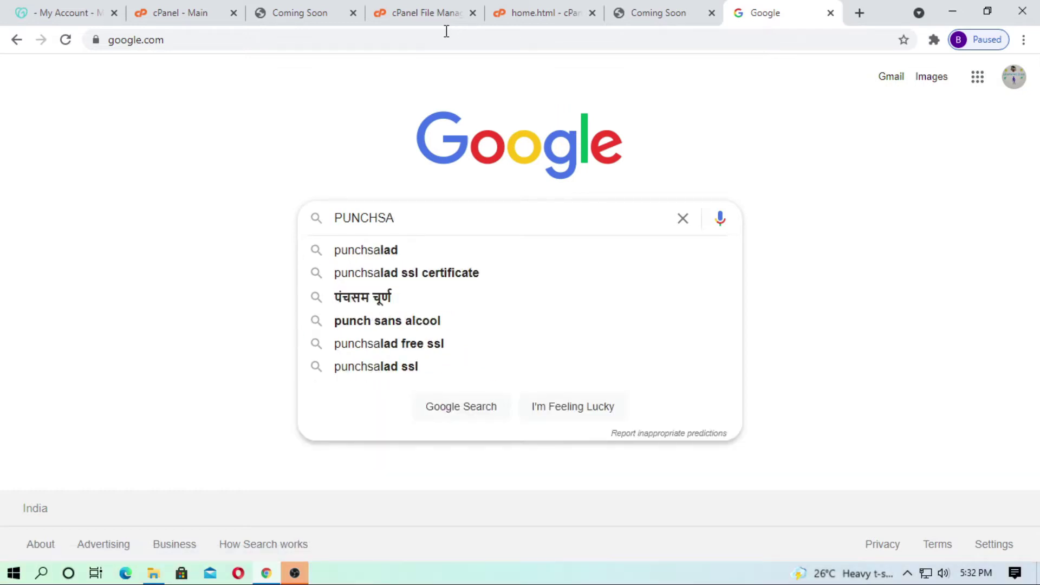
text(LAD)
key(Return)
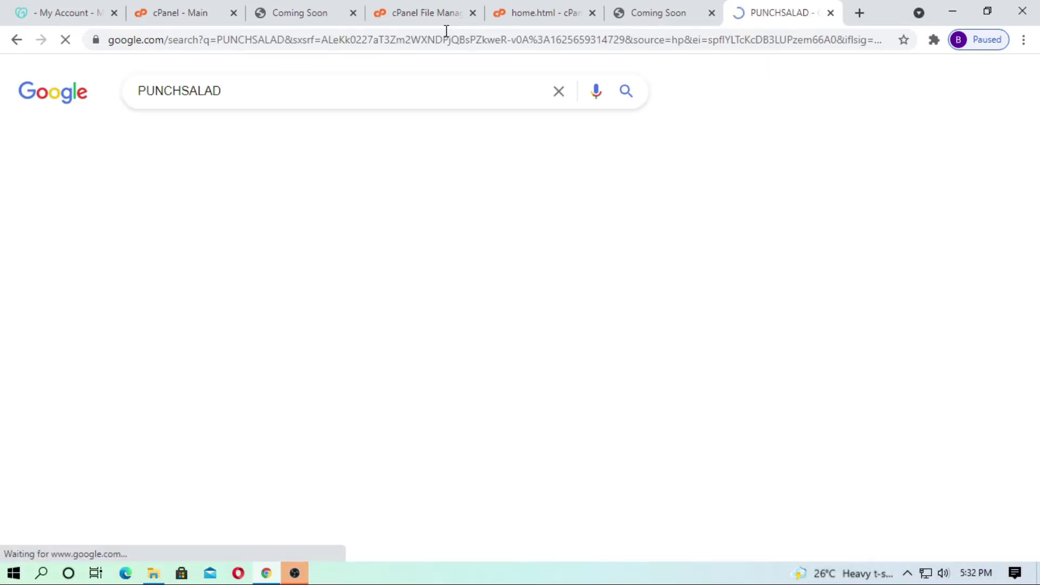
drag(190, 92, 136, 92)
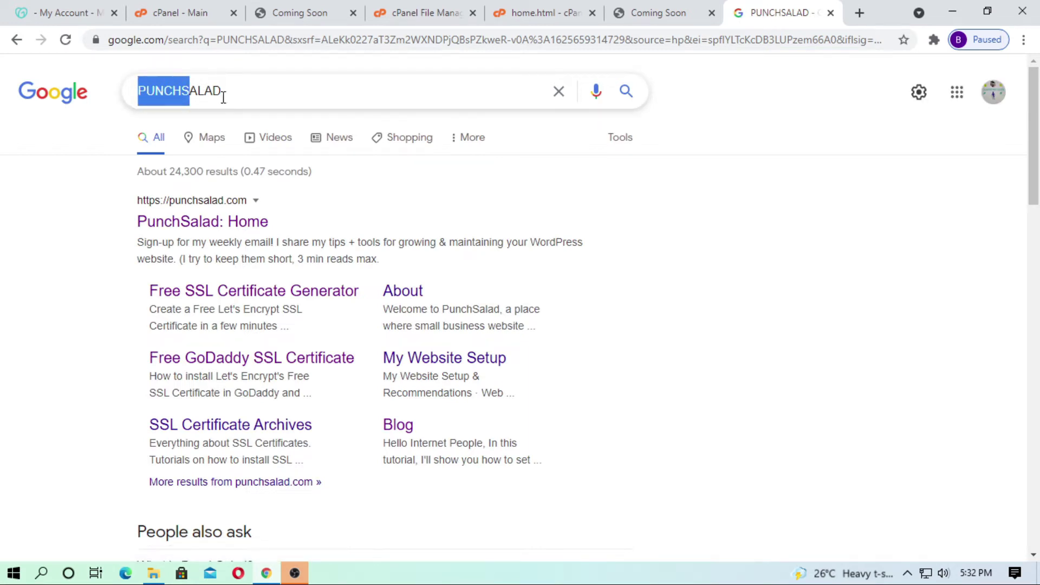
click(296, 105)
click(9, 339)
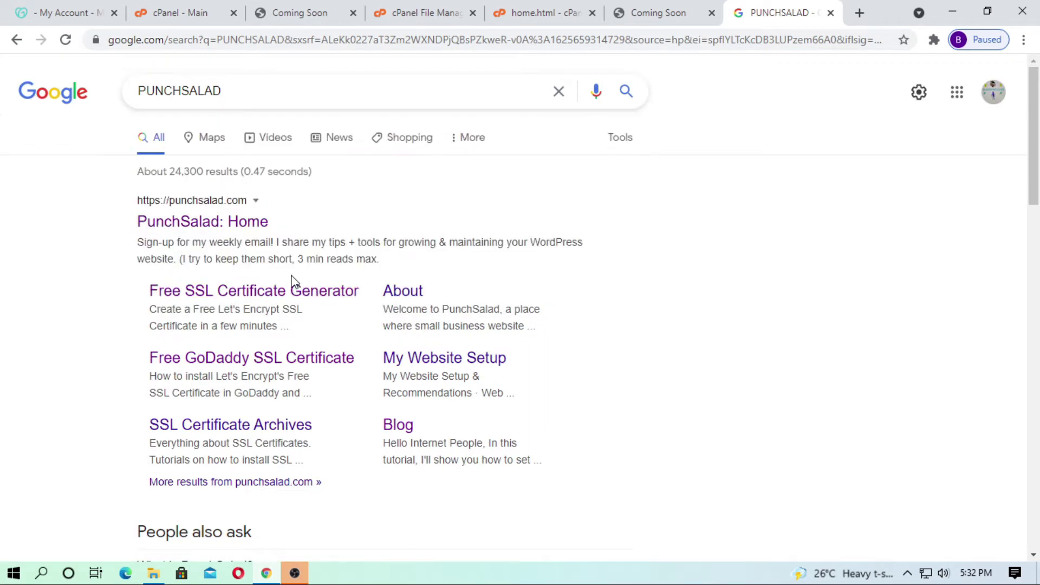
Step: Open PunchSalad's Free SSL Certificate Generator page from the search results
click(228, 222)
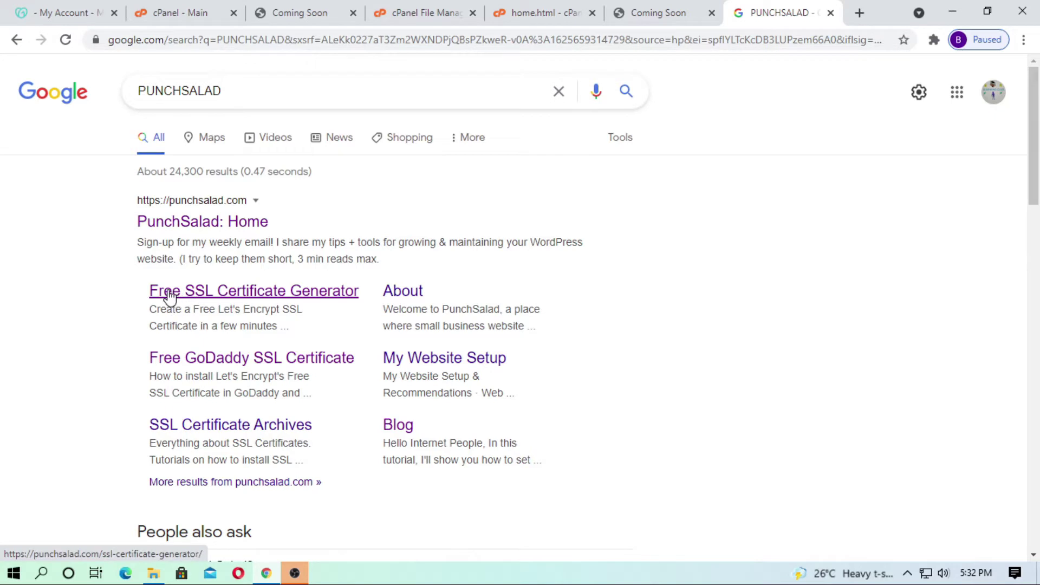
click(303, 297)
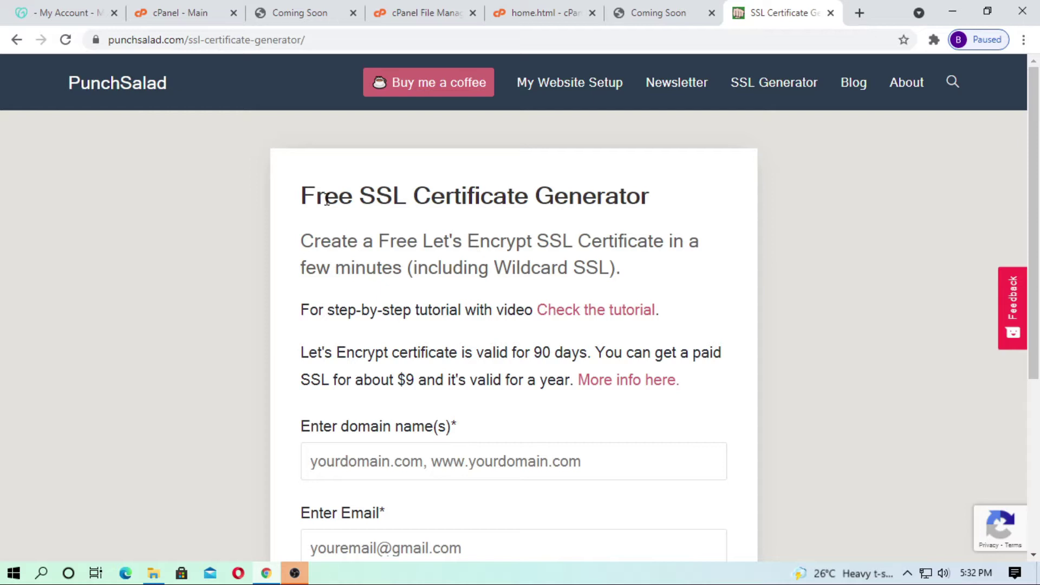
drag(302, 198, 581, 200)
click(672, 216)
Step: Enter blearntutorial.xyz as the domain name and fill in the contact e-mail on the certificate form
scroll(641, 335, down, 4)
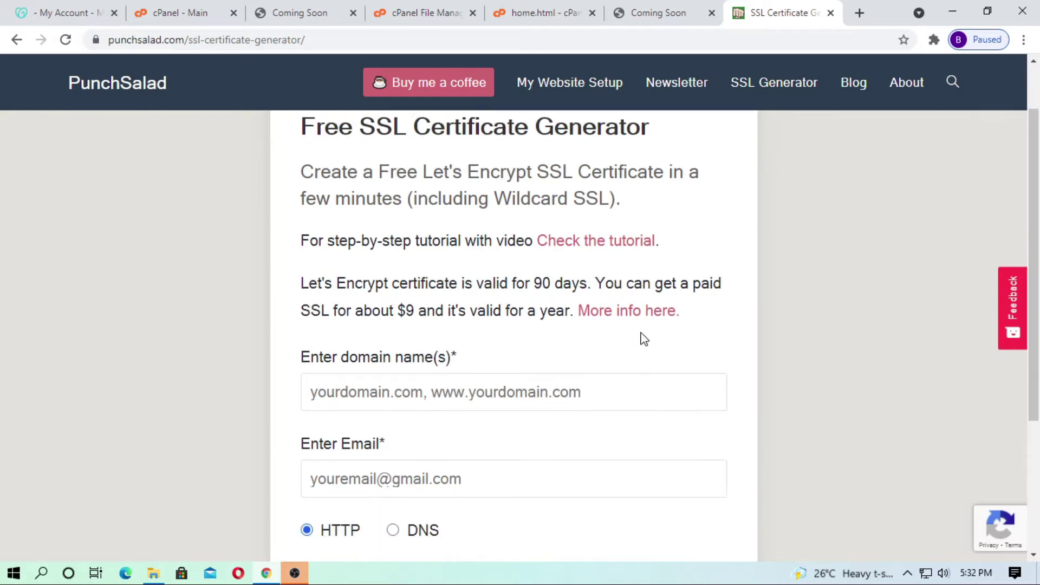
click(453, 238)
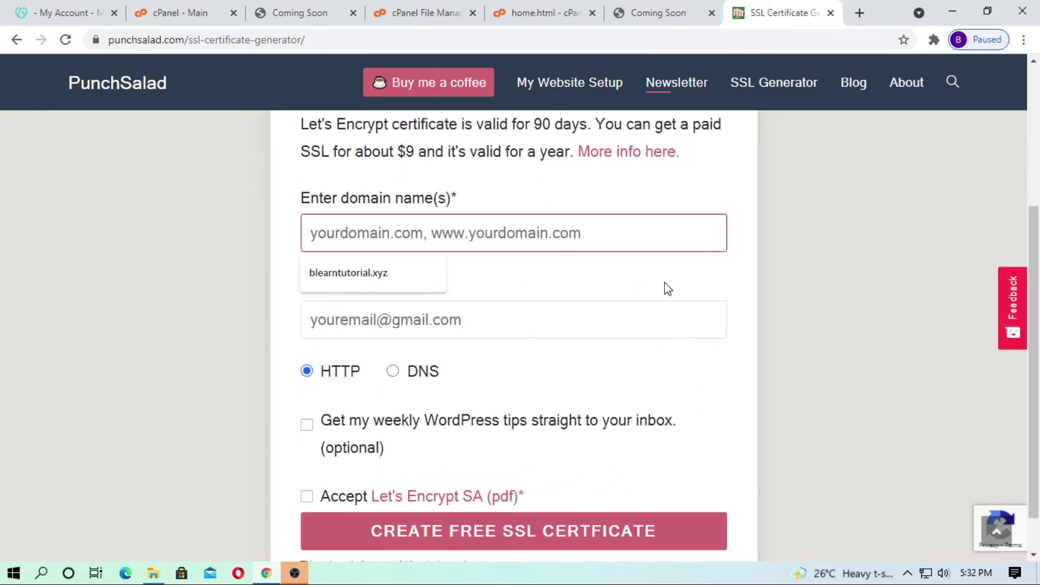
click(409, 270)
drag(487, 229, 106, 231)
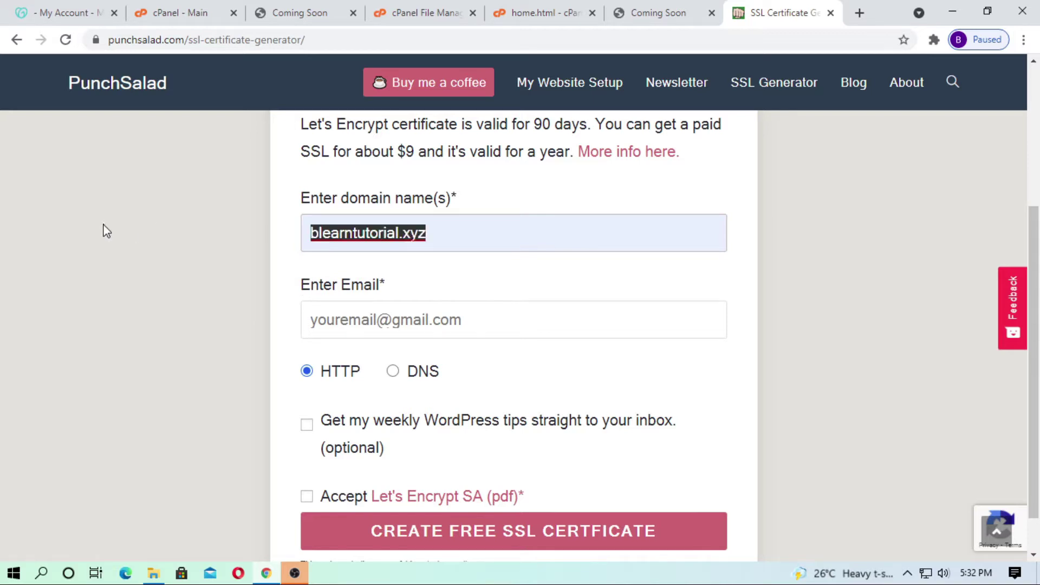
click(413, 318)
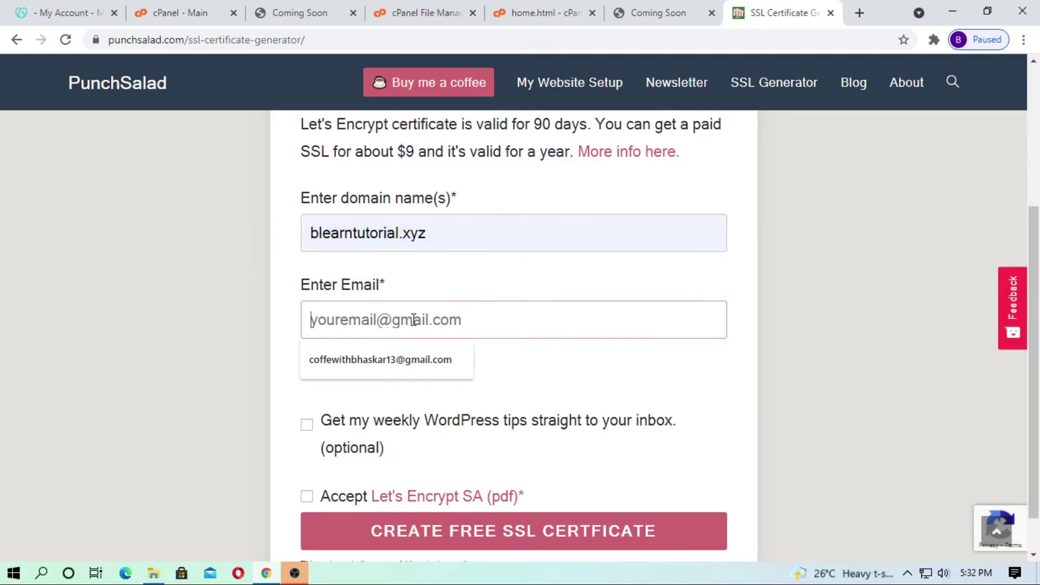
click(404, 361)
Step: Accept the Let's Encrypt SA and submit the free SSL certificate request with HTTP verification
scroll(56, 289, down, 1)
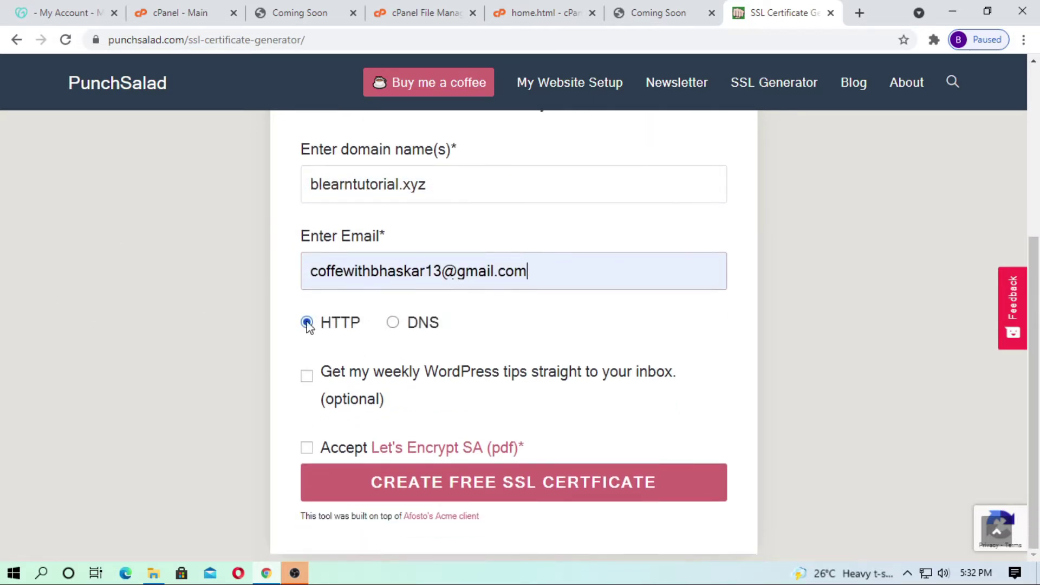
click(307, 449)
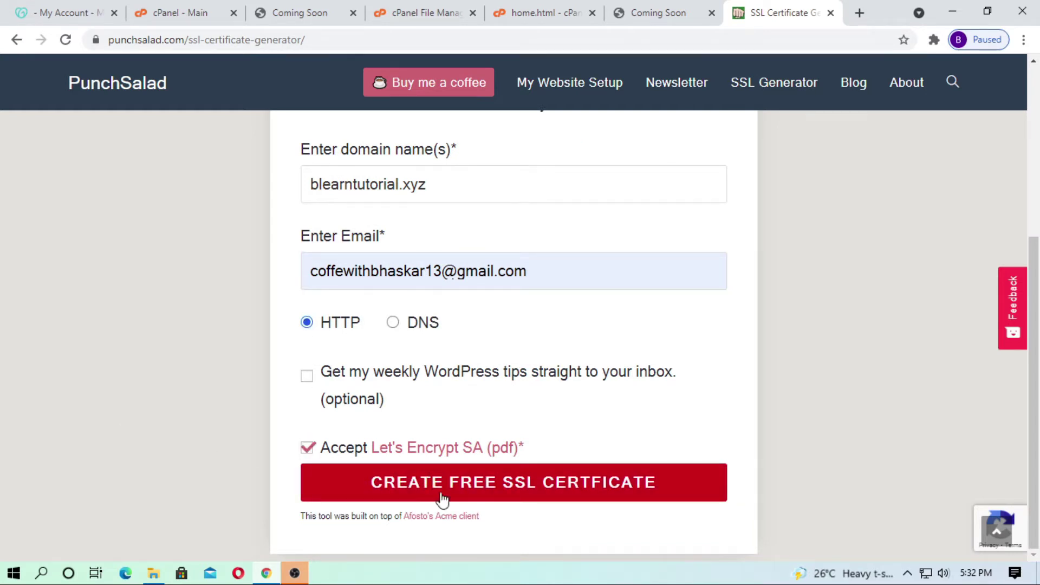
click(481, 495)
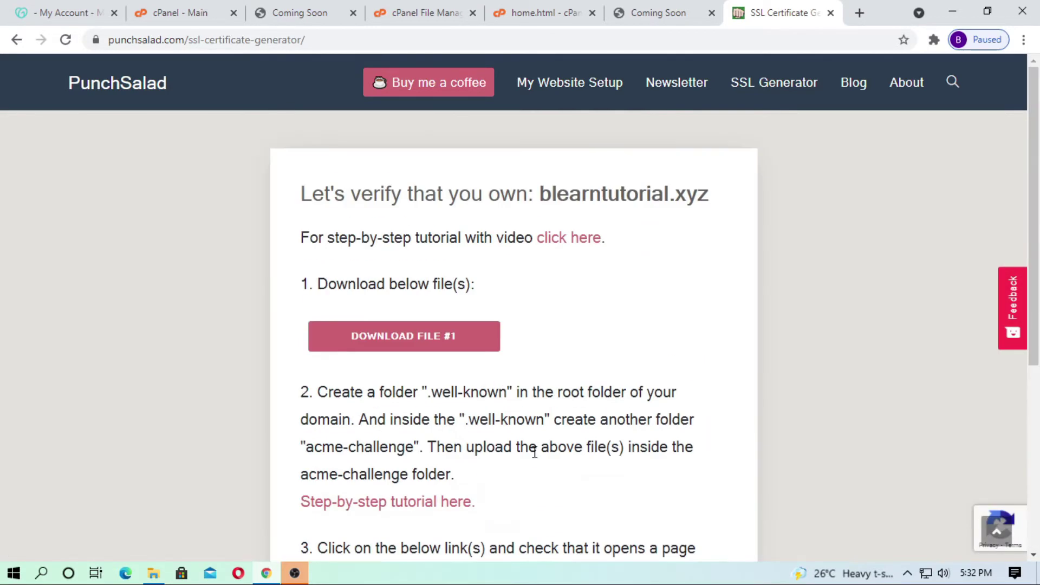
Step: Download verification file #1 for blearntutorial.xyz
drag(318, 284, 492, 273)
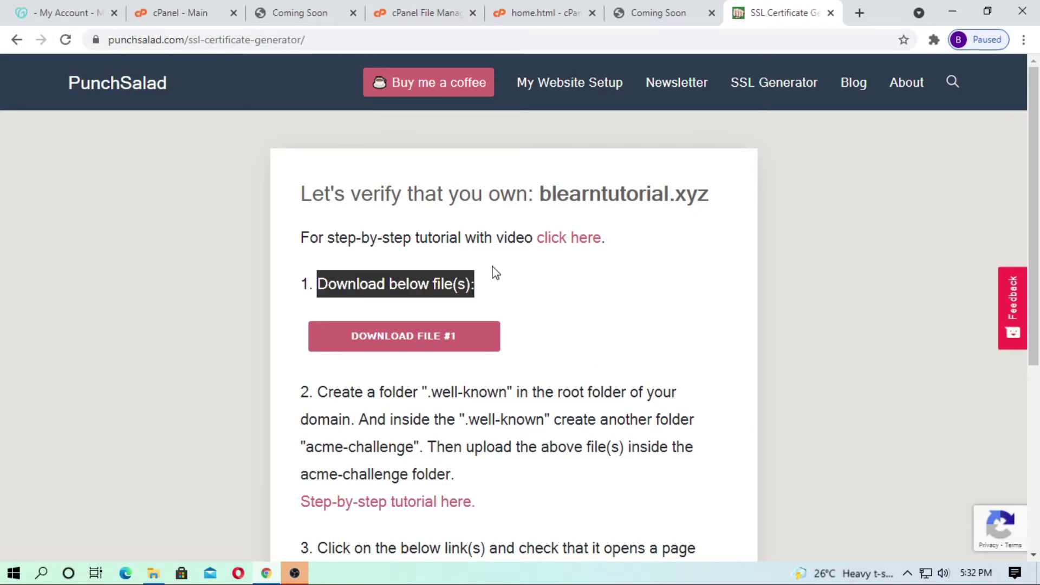
click(457, 347)
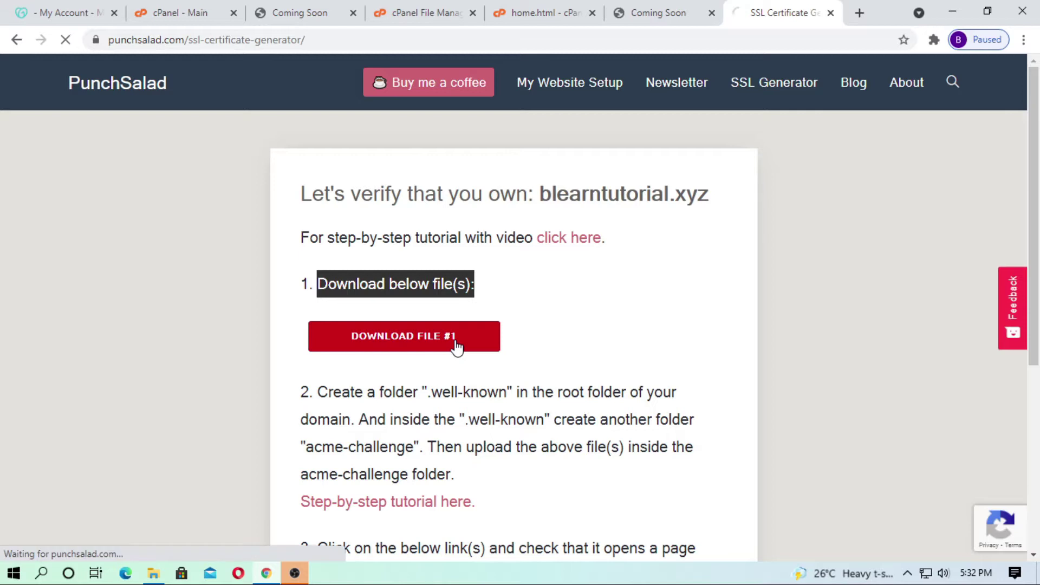
scroll(456, 342, down, 1)
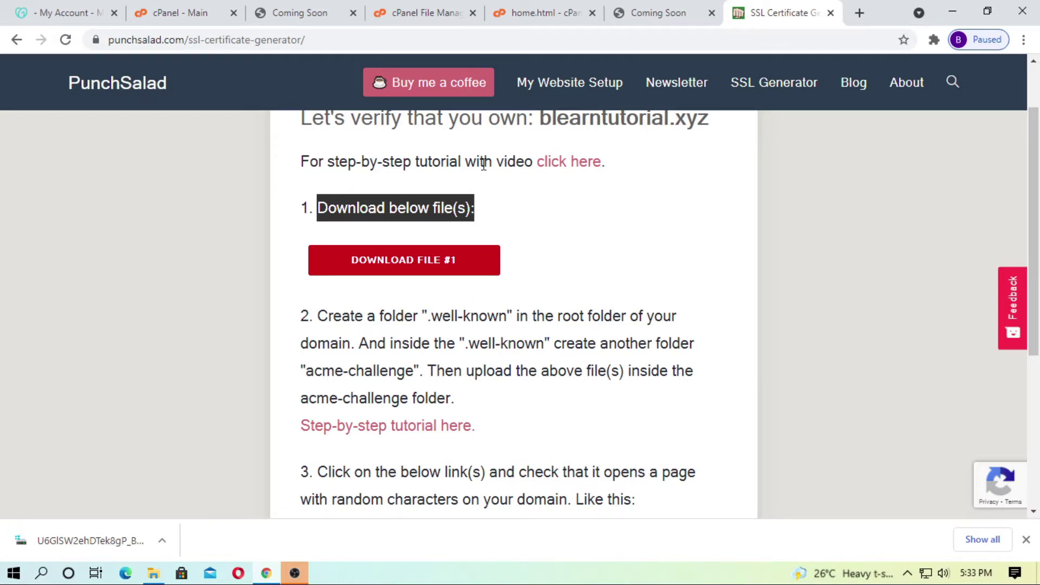
Step: Switch to cPanel File Manager and open the public_html folder
click(442, 12)
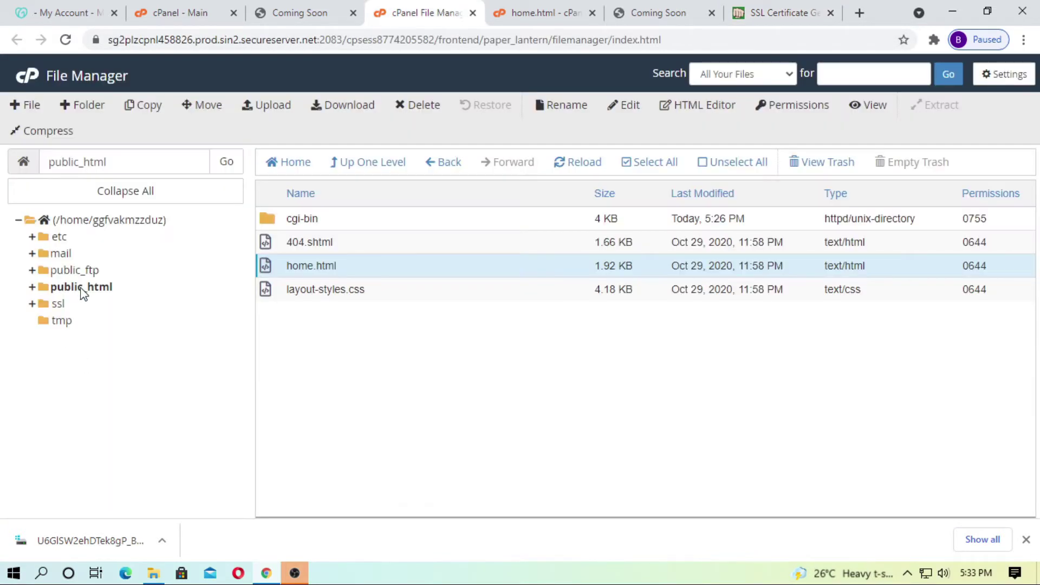
click(82, 287)
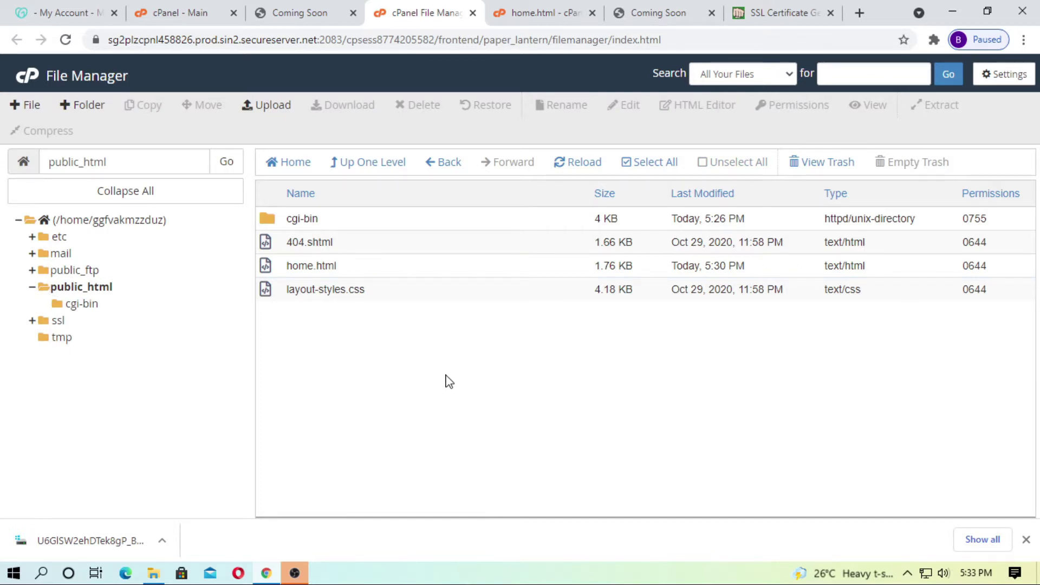
right_click(941, 212)
click(449, 437)
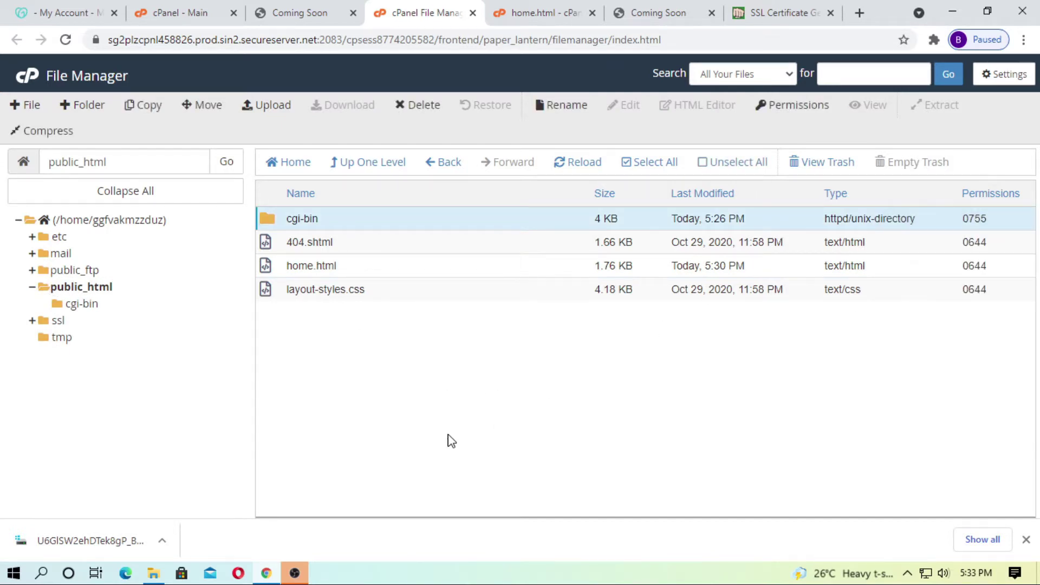
Step: Enable Show Hidden Files (dotfiles) in the File Manager preferences and save them
key(ctrl+plus)
key(ctrl+plus)
key(ctrl+plus)
click(471, 460)
key(ctrl+minus)
key(ctrl+minus)
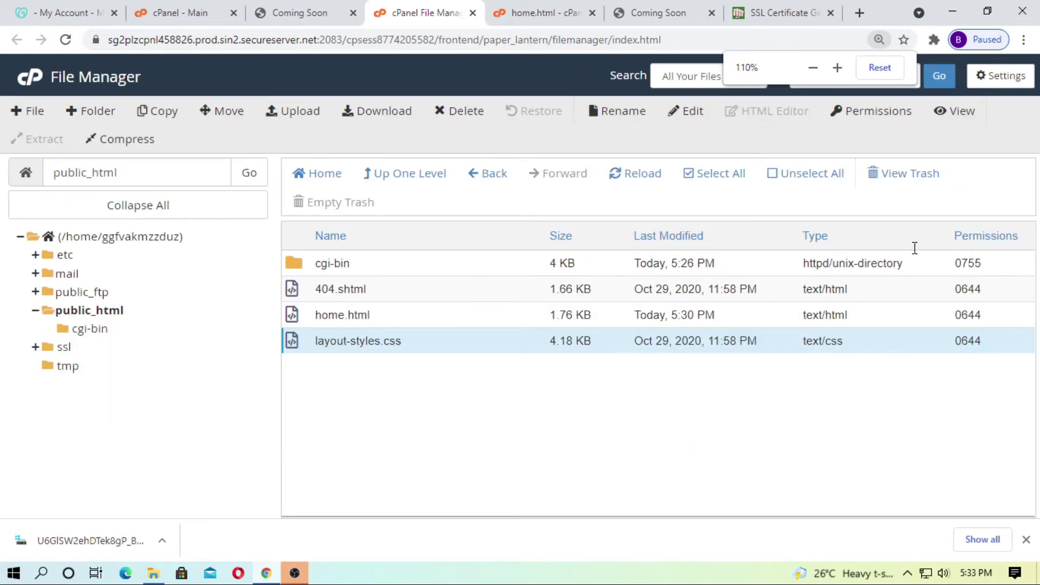
click(1013, 75)
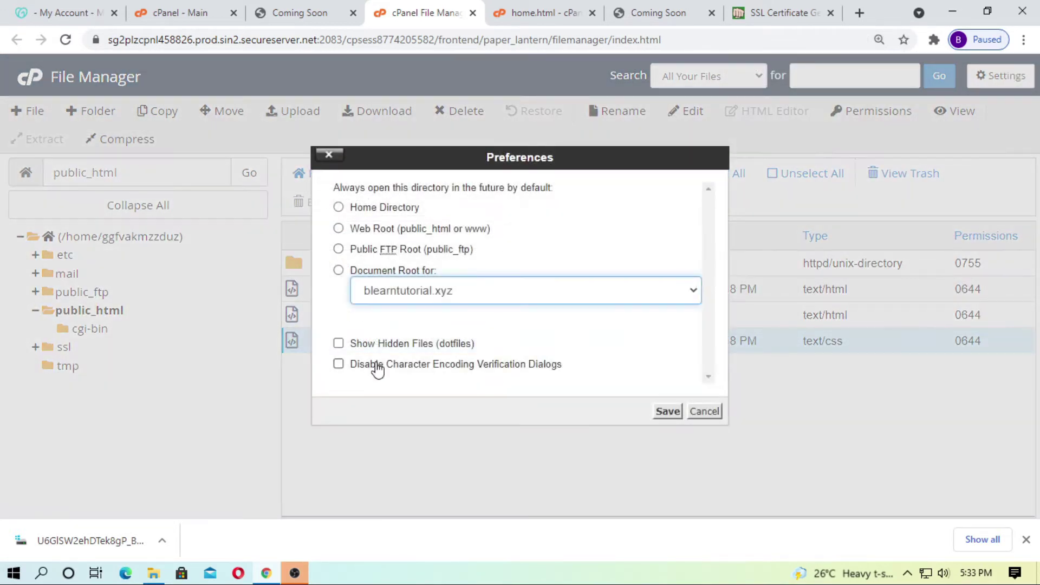
click(348, 356)
click(339, 343)
click(668, 412)
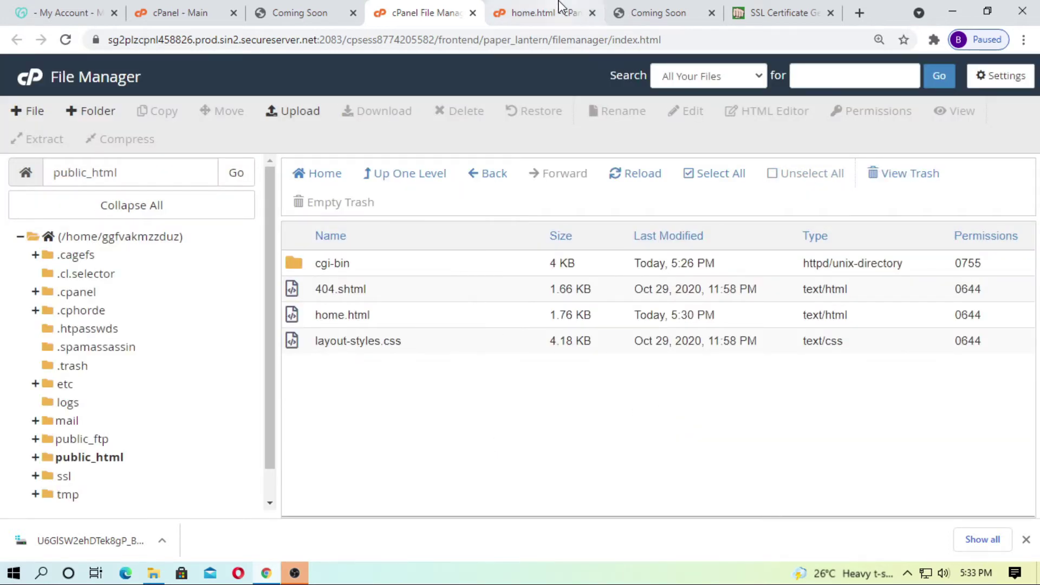
Step: Switch to the PunchSalad SSL generator page and copy the folder name ".well-known" from instruction 2
click(662, 12)
click(785, 11)
scroll(551, 325, up, 1)
click(566, 325)
scroll(574, 325, down, 3)
drag(429, 222, 509, 221)
key(ctrl+c)
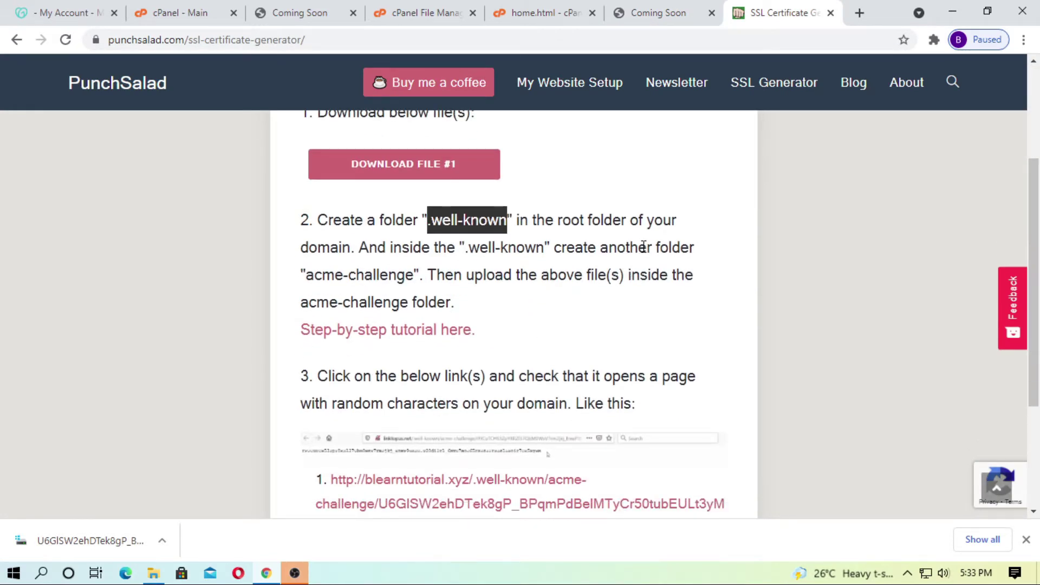
Step: Return to cPanel File Manager and create a folder named .well-known in /public_html
click(312, 10)
click(414, 11)
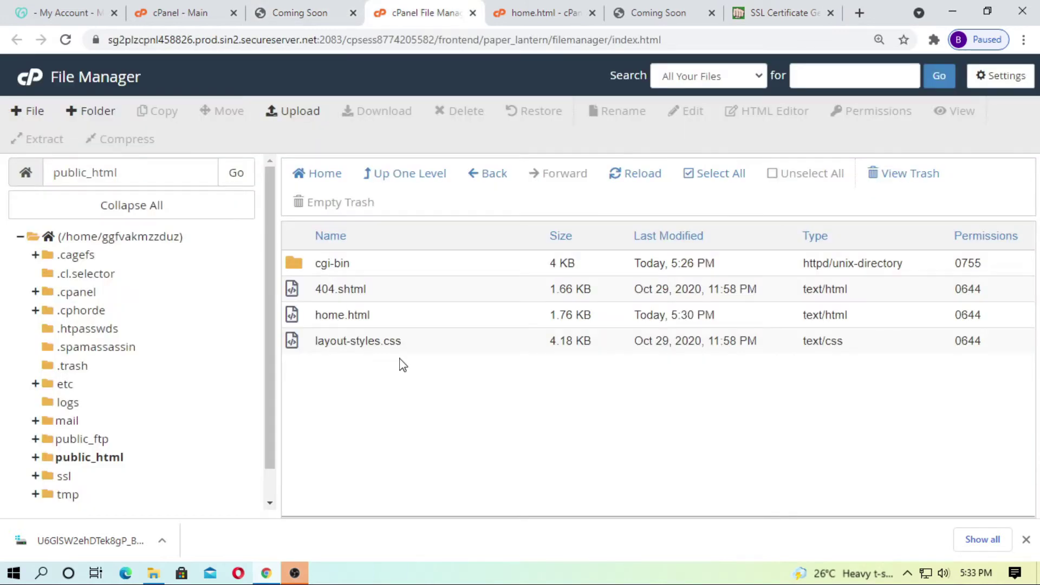
click(93, 111)
key(ctrl+v)
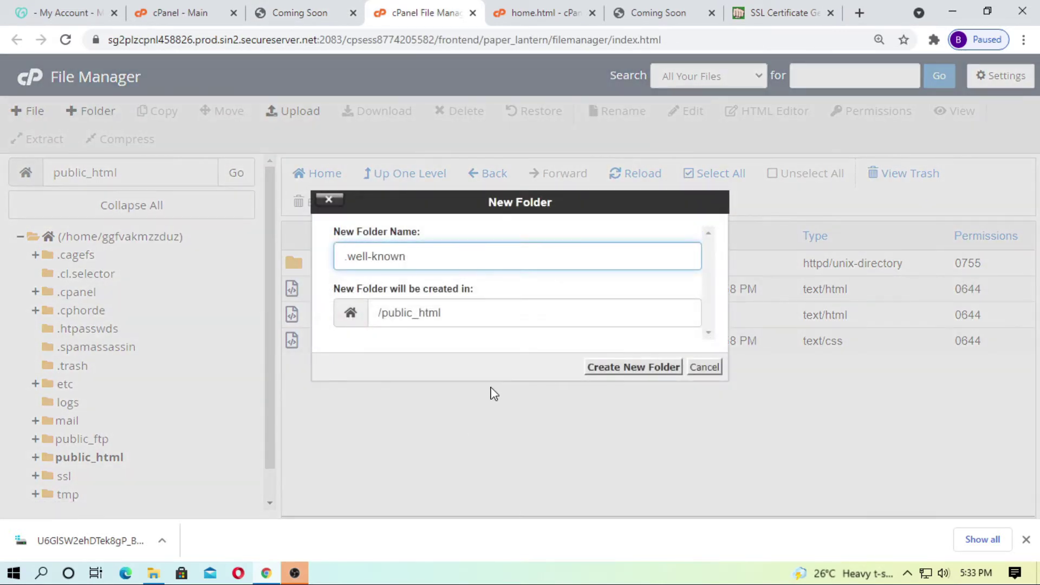
key(Return)
Step: Open the .well-known folder and create a subfolder named acme-challenge, copying the name from PunchSalad's instructions
click(437, 268)
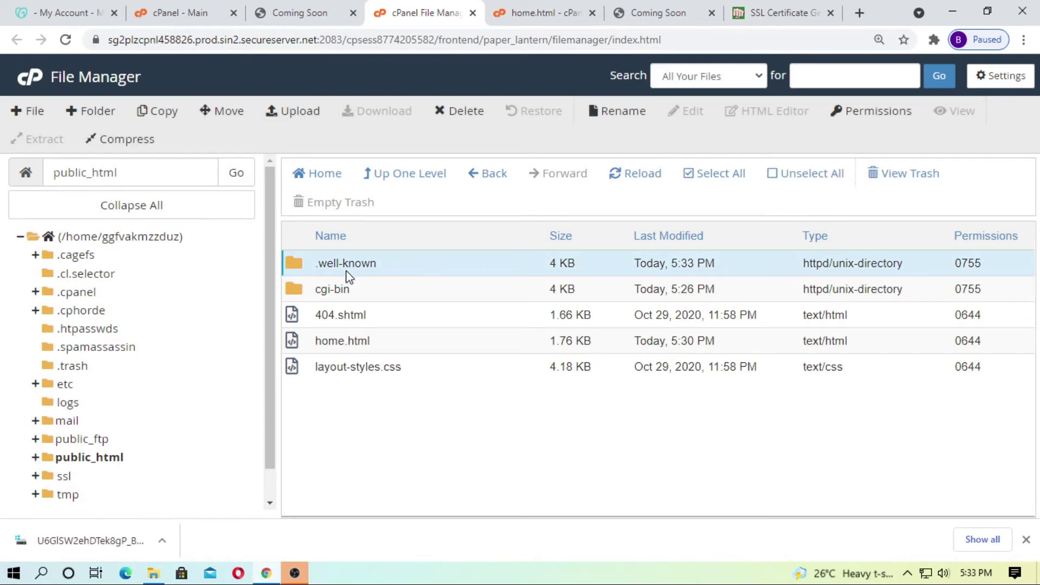
double_click(484, 265)
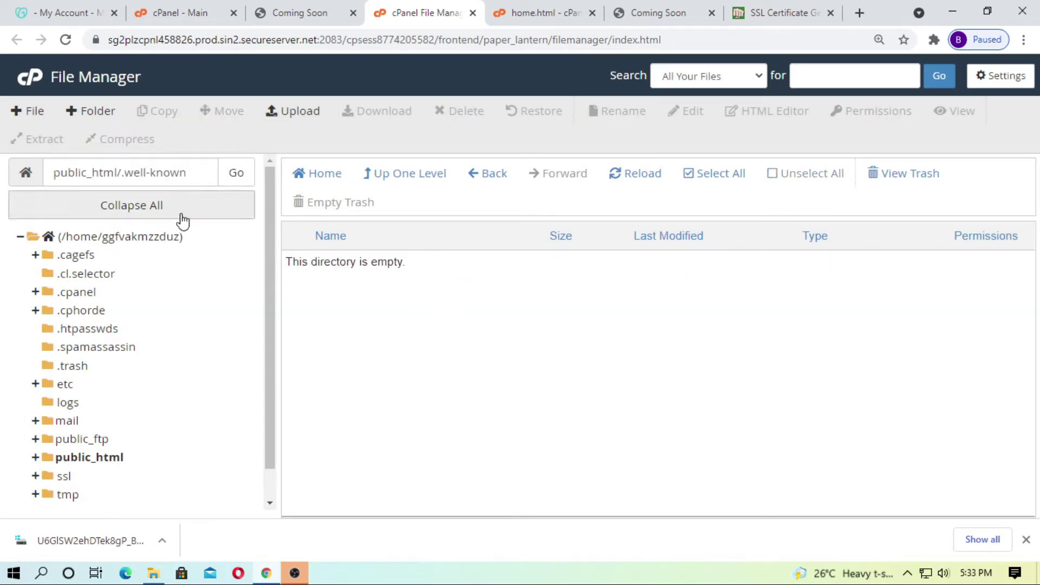
click(94, 111)
click(790, 11)
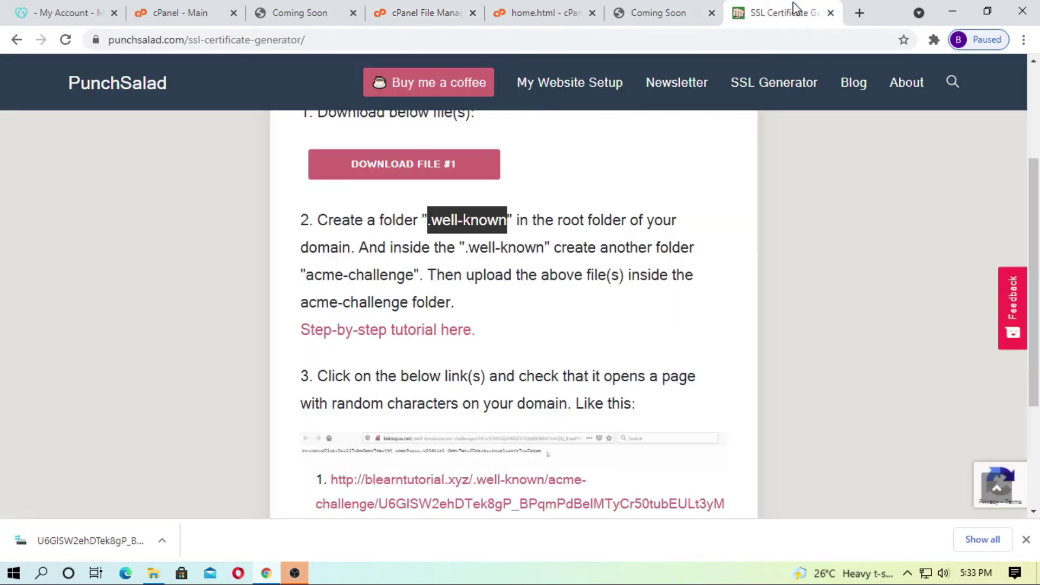
drag(413, 275, 305, 281)
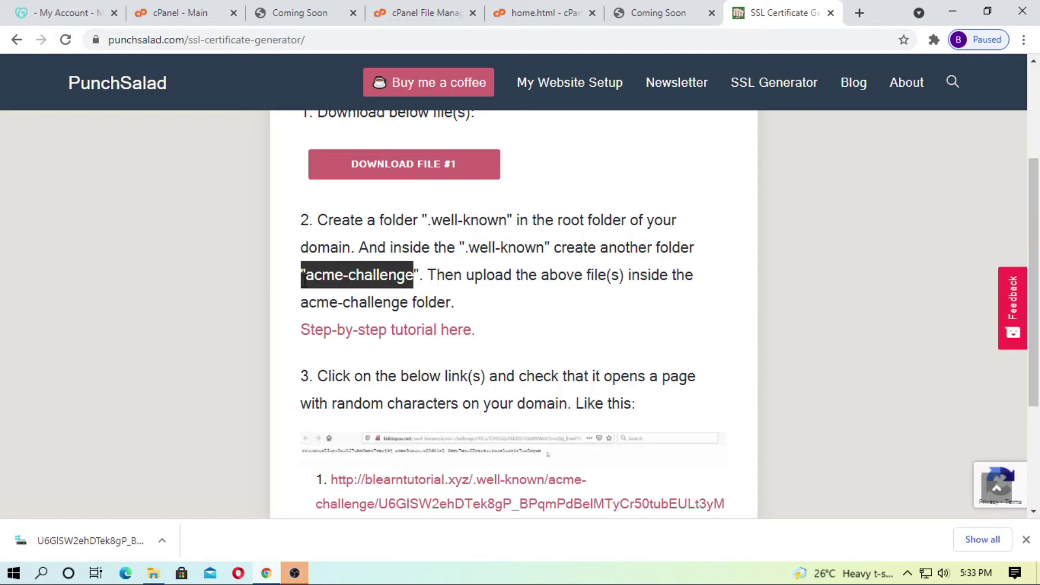
key(ctrl+c)
click(417, 13)
key(ctrl+v)
click(623, 368)
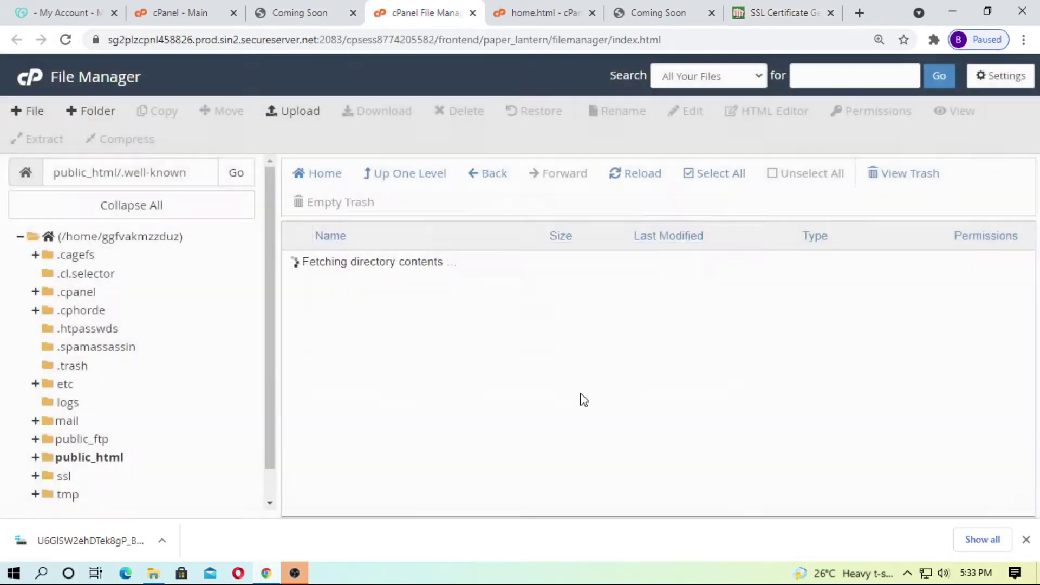
Step: Upload the downloaded verification file into the acme-challenge folder and reload the folder listing
double_click(434, 272)
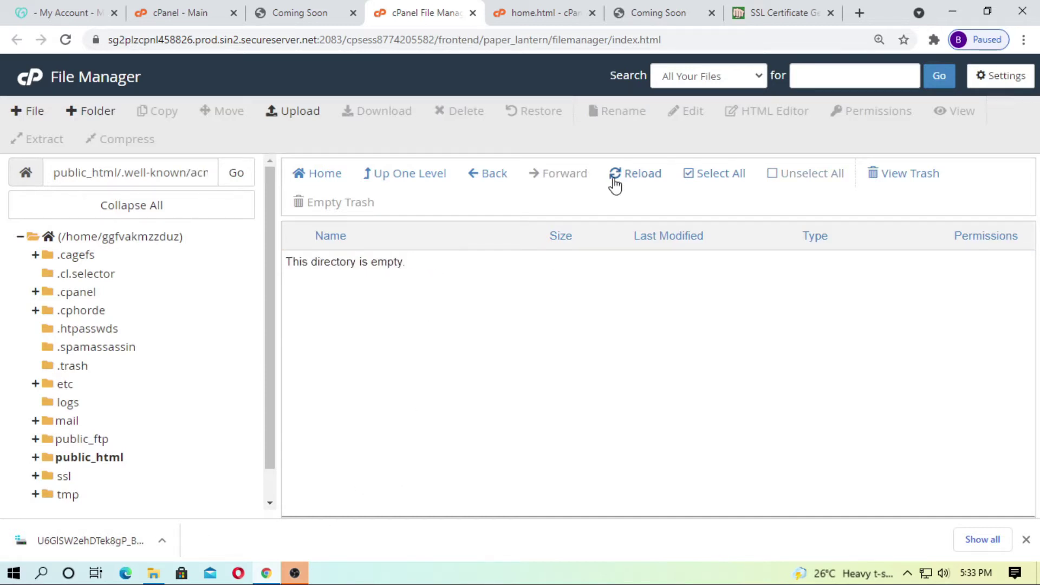
click(322, 112)
drag(41, 545, 526, 293)
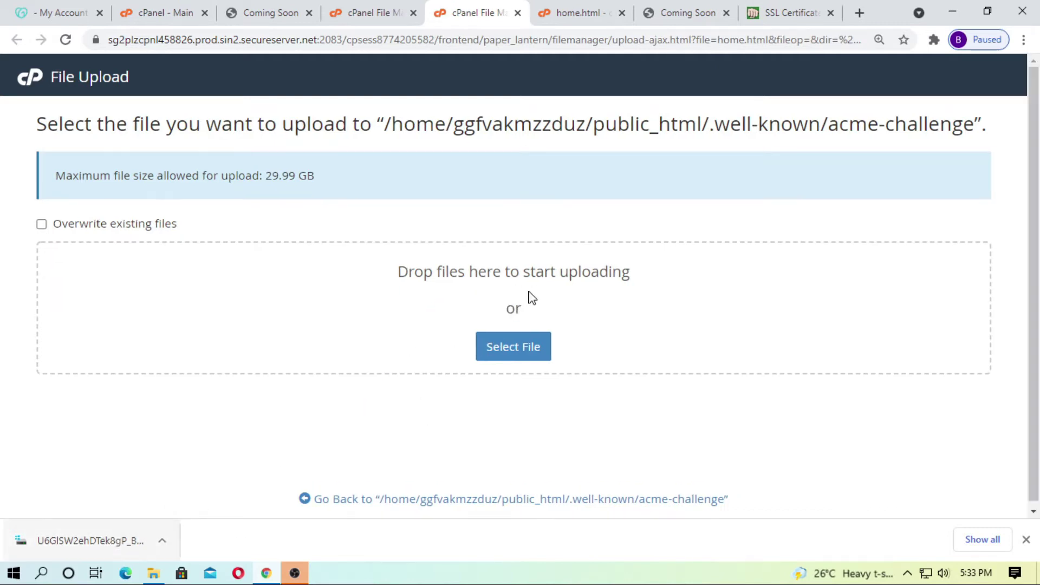
click(517, 13)
click(646, 180)
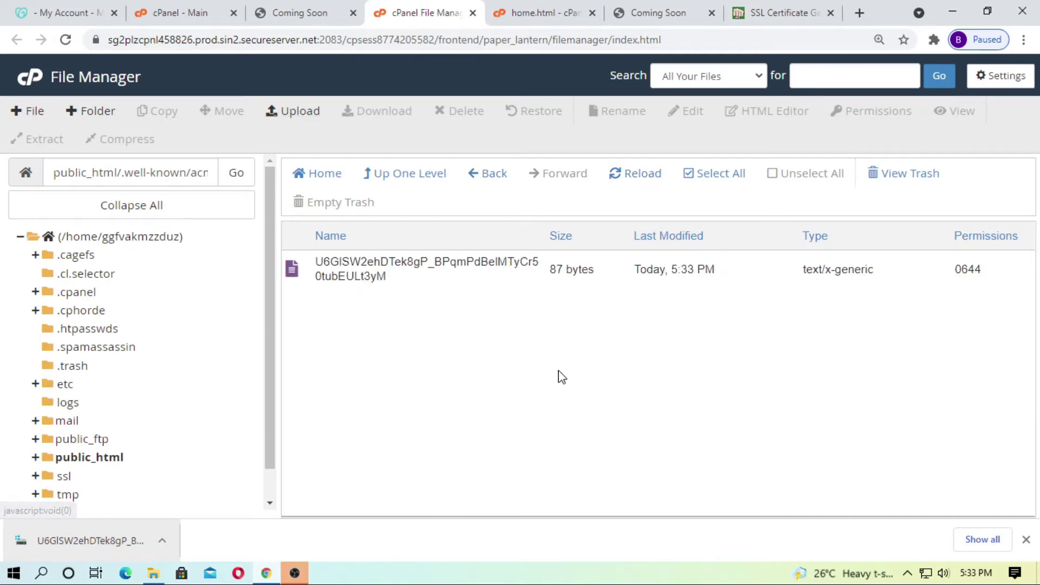
Step: Open PunchSalad's verification link for blearntutorial.xyz, check the page's random characters, and return to the generator page
click(758, 12)
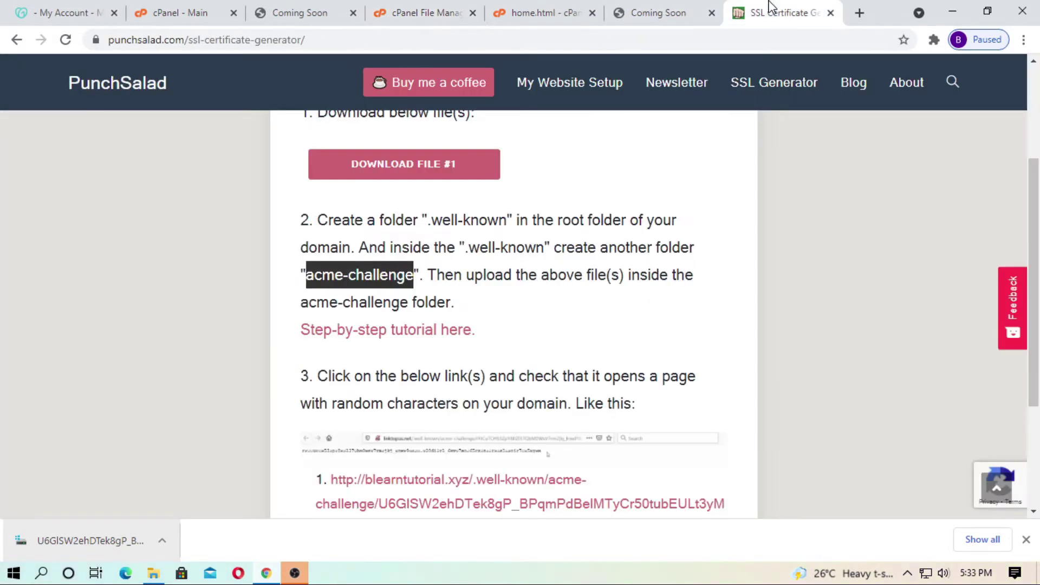
click(676, 277)
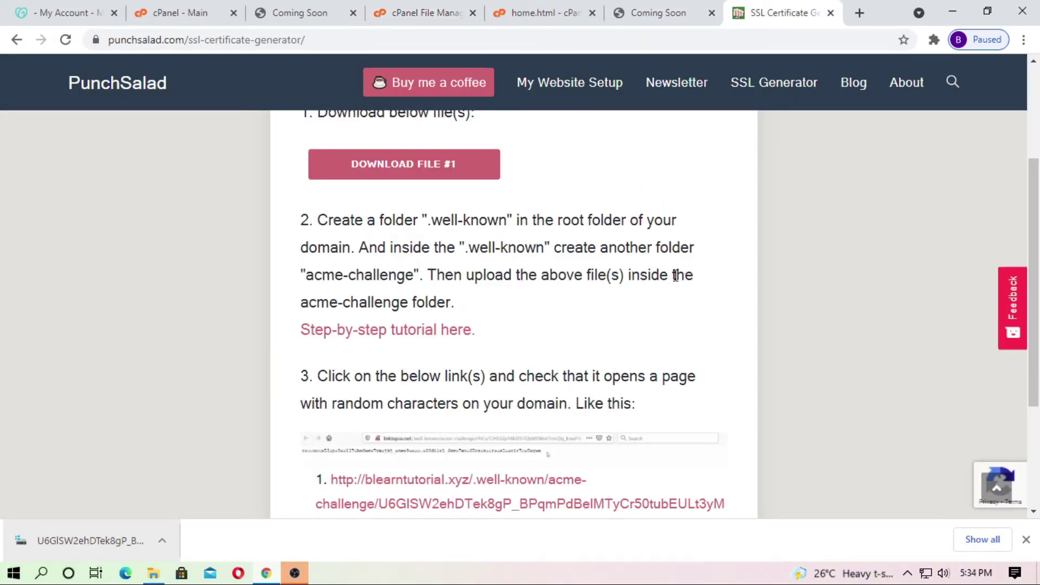
scroll(690, 304, down, 3)
scroll(690, 302, up, 3)
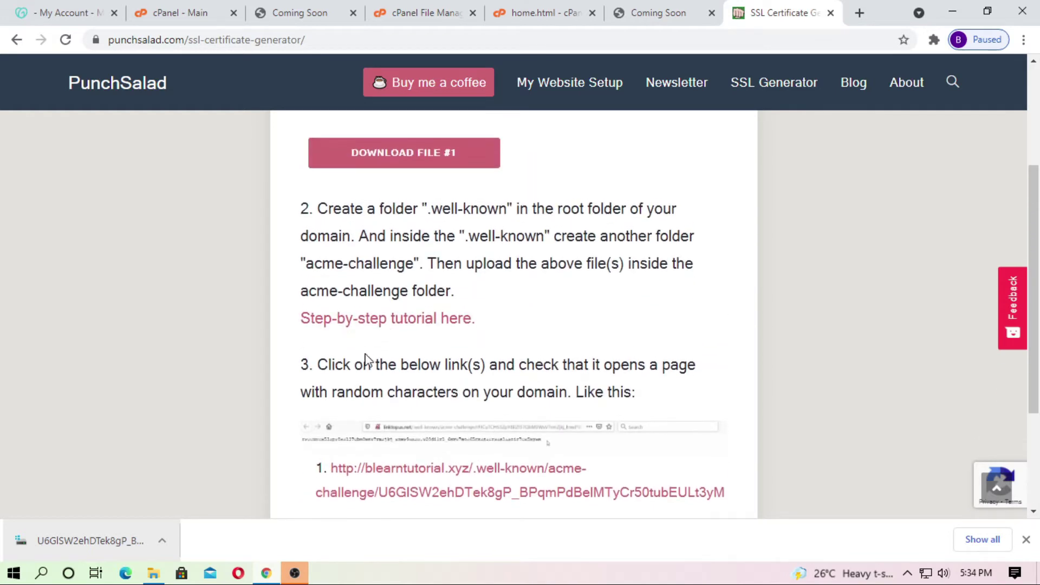
scroll(714, 369, down, 1)
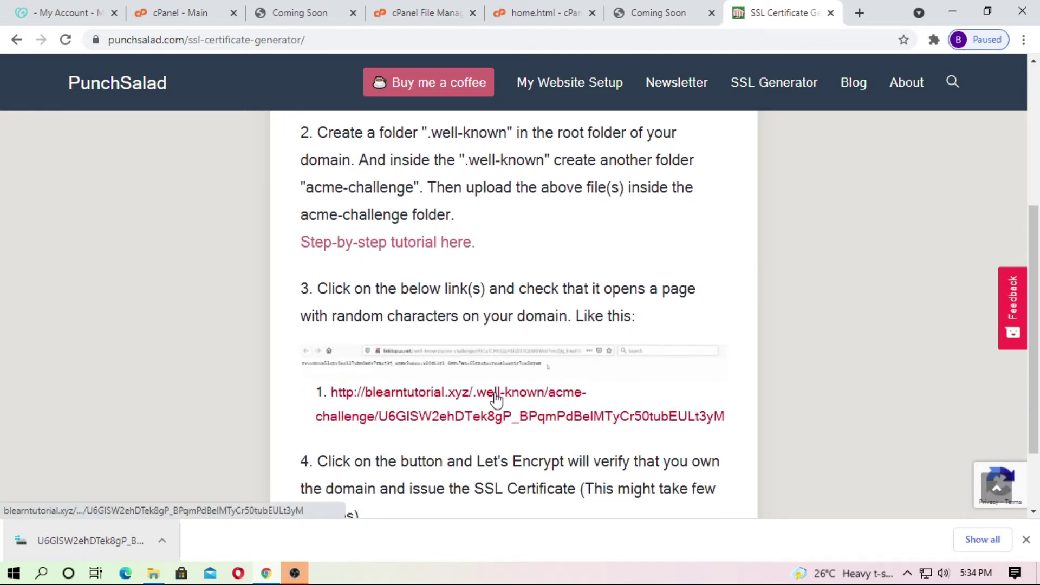
click(477, 413)
drag(487, 69, 3, 68)
click(684, 12)
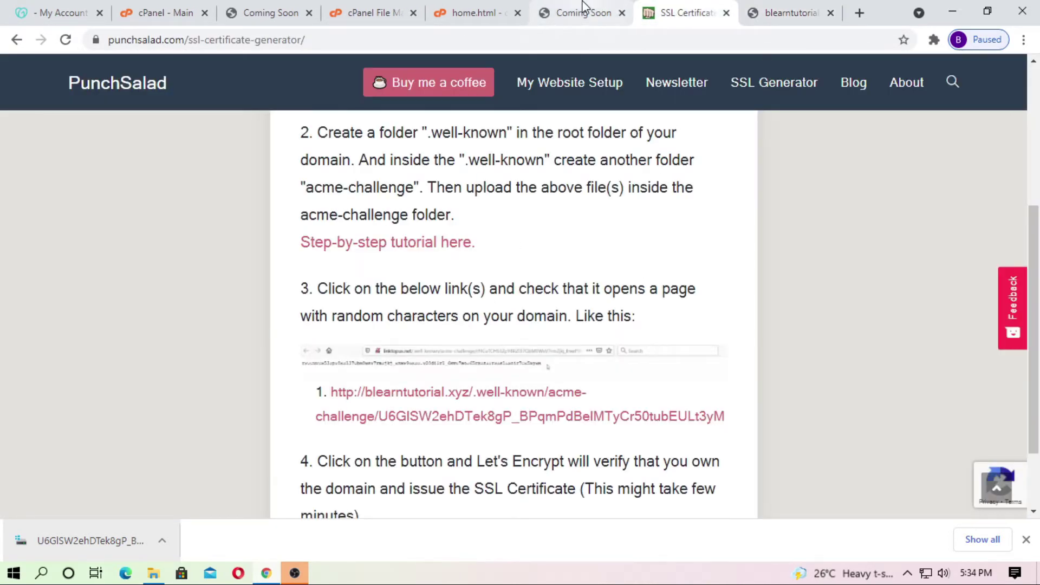
Step: Have Let's Encrypt verify the domain and issue the certificate, and dismiss the newsletter sign-up popup
drag(320, 371, 679, 377)
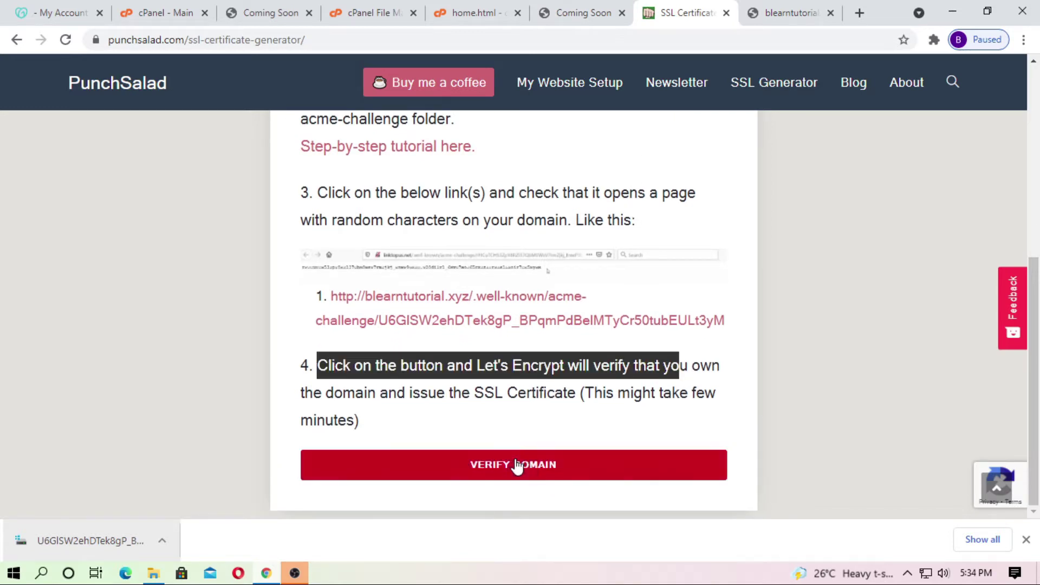
click(531, 471)
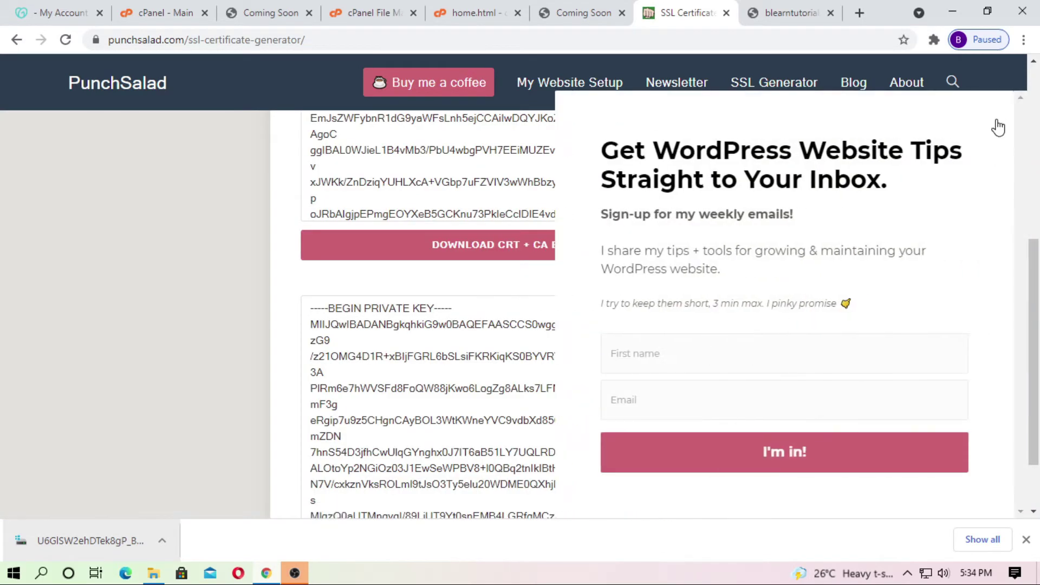
click(999, 127)
scroll(775, 334, up, 6)
scroll(843, 402, down, 2)
Step: Switch to the cPanel main page and open SSL/TLS in the Security section
click(181, 12)
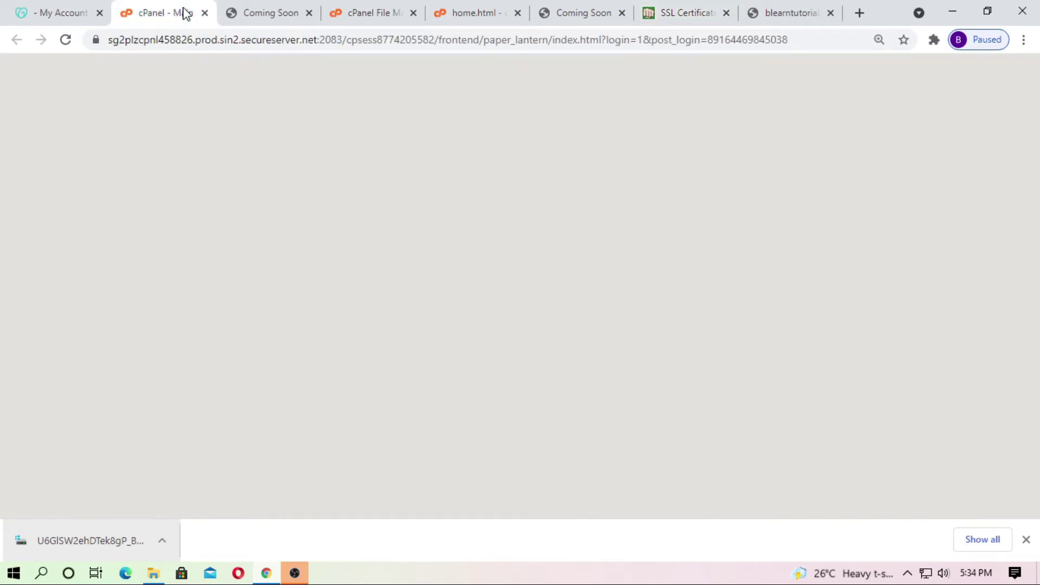
scroll(343, 308, down, 7)
scroll(341, 310, down, 11)
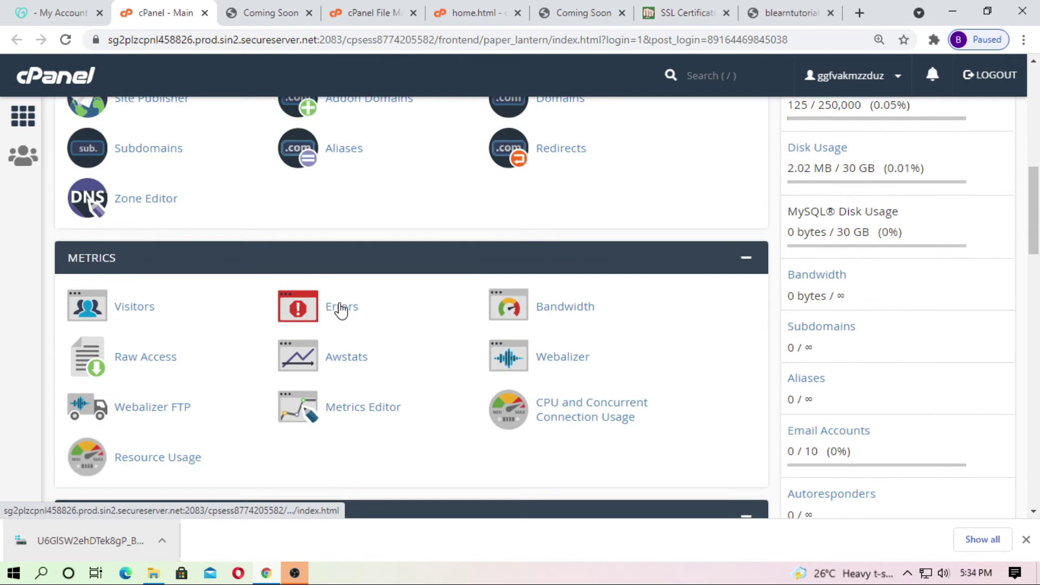
scroll(346, 306, down, 14)
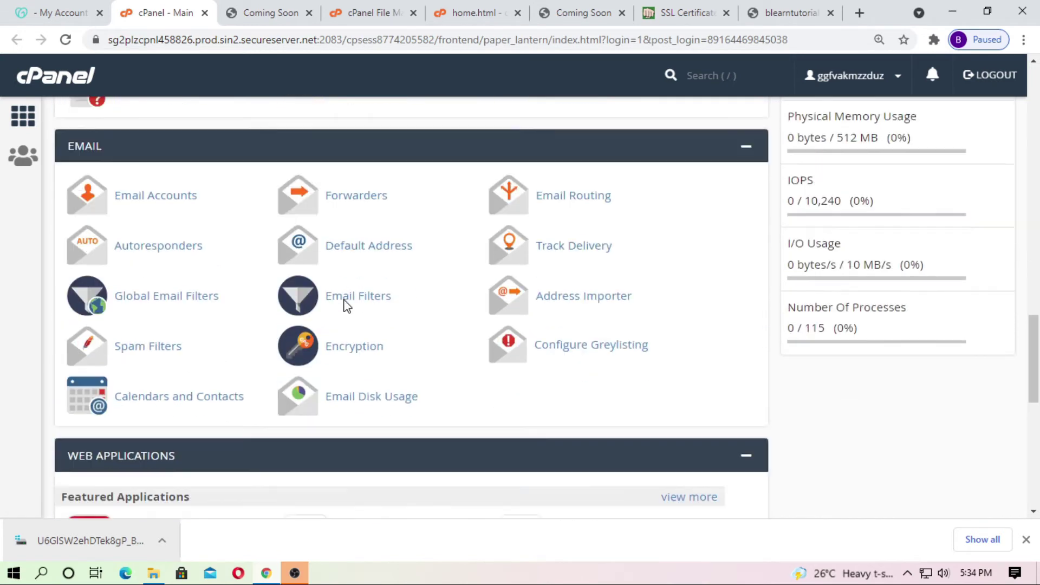
scroll(345, 308, up, 12)
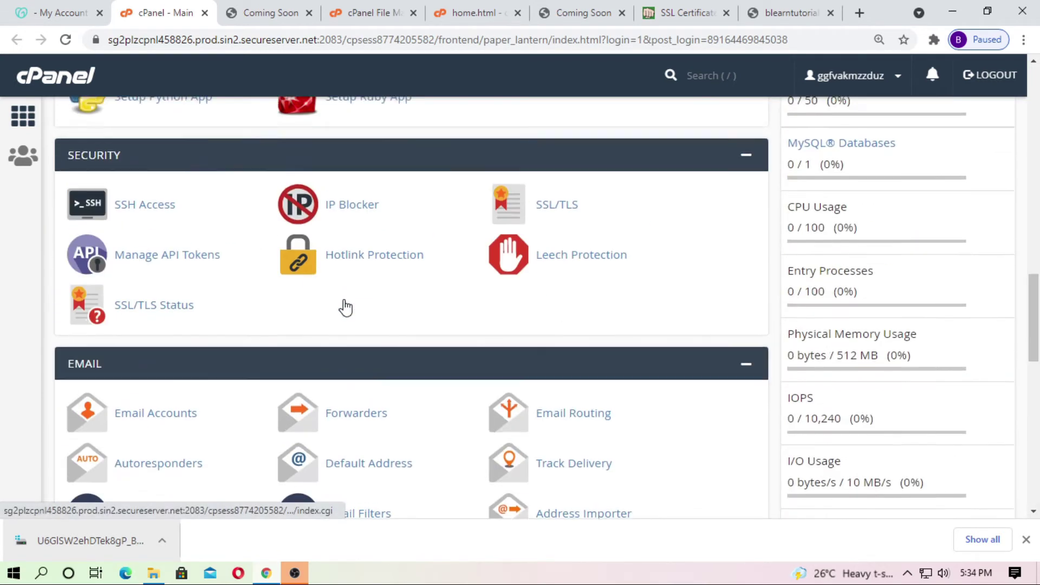
scroll(418, 344, down, 5)
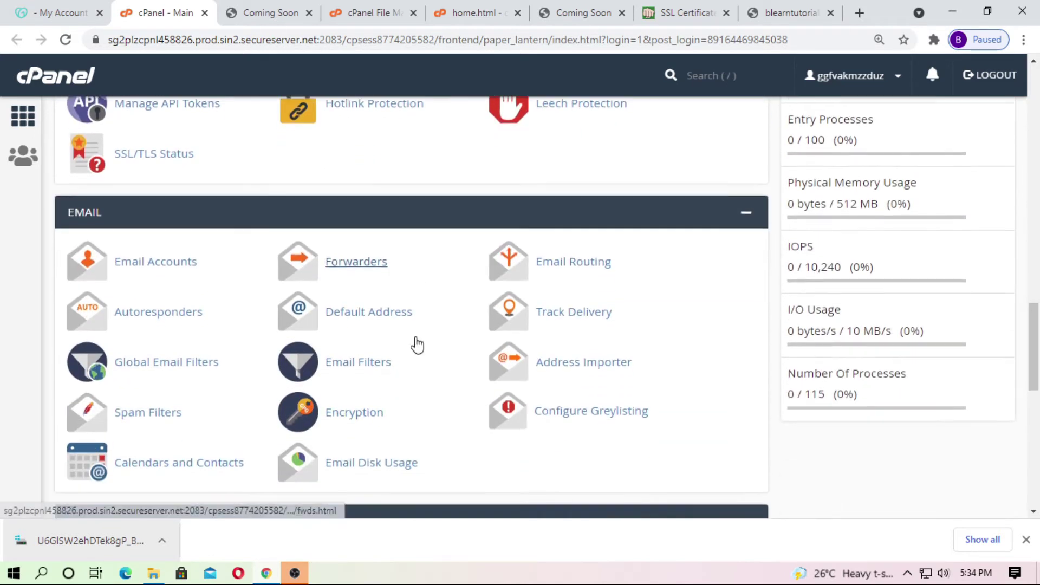
scroll(557, 228, up, 3)
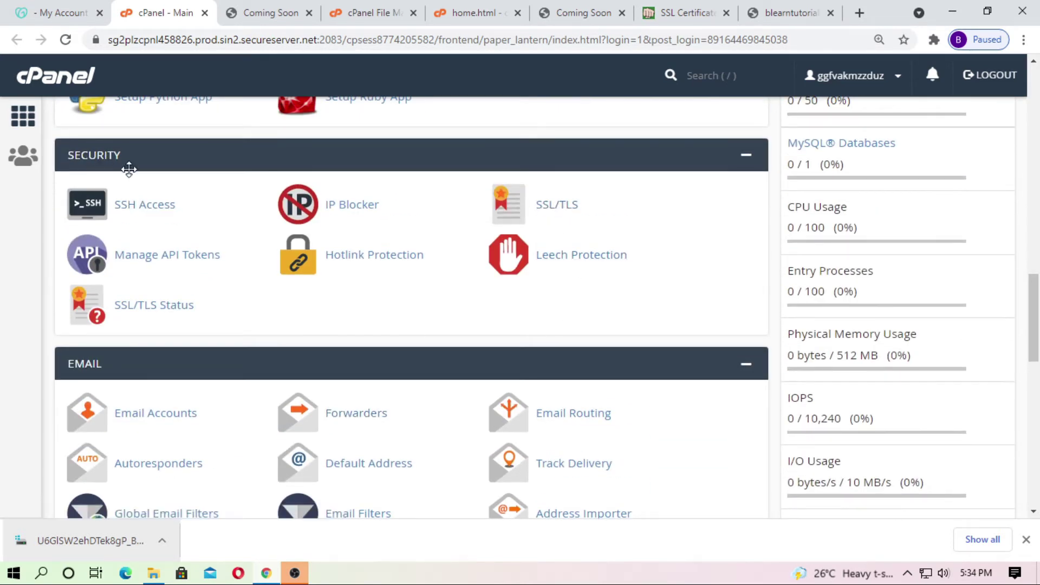
click(564, 209)
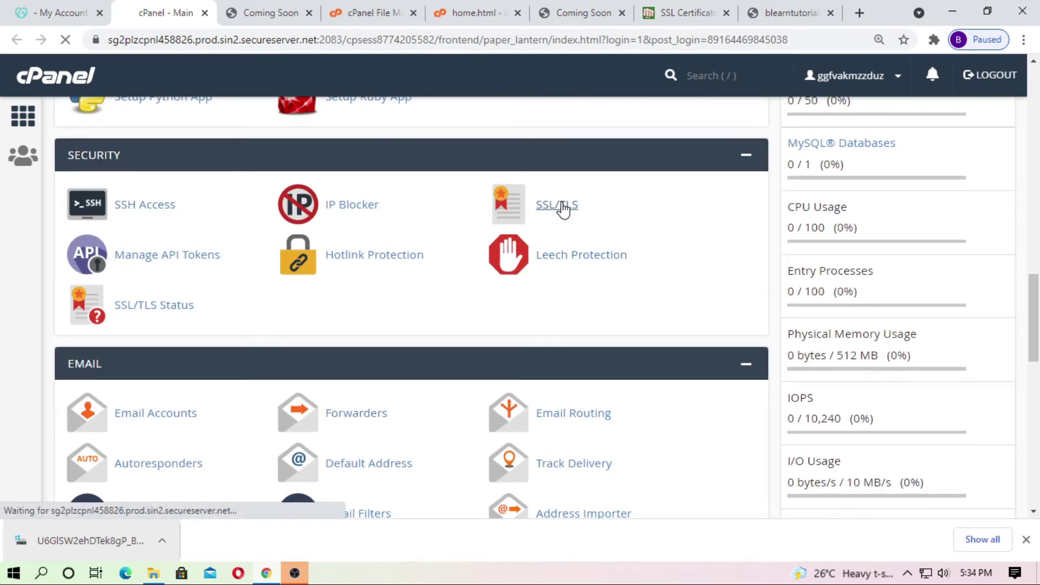
Step: Open Manage SSL sites under Install and Manage SSL for your site (HTTPS)
scroll(234, 423, down, 1)
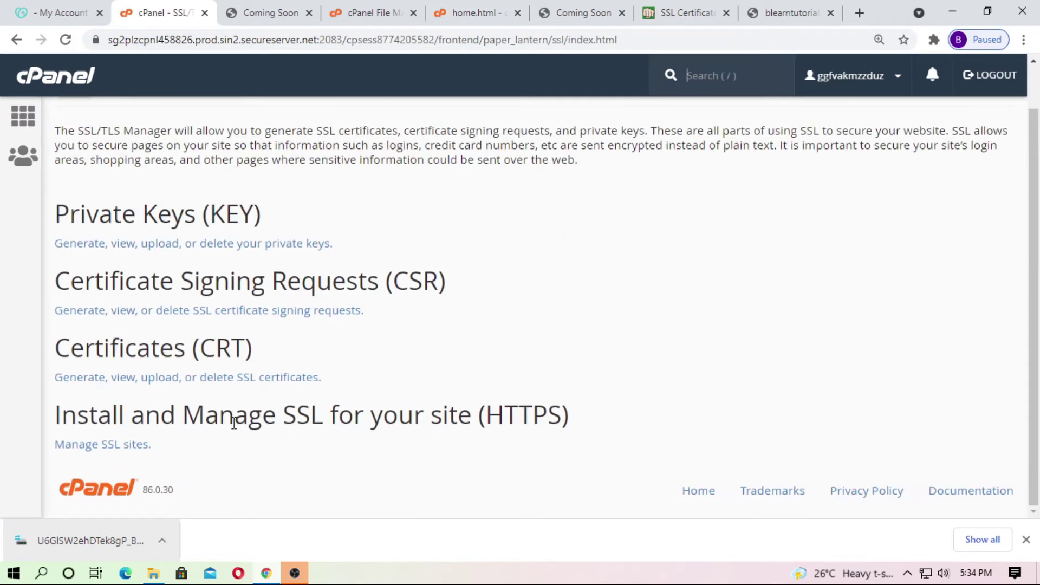
drag(56, 416, 636, 426)
click(636, 425)
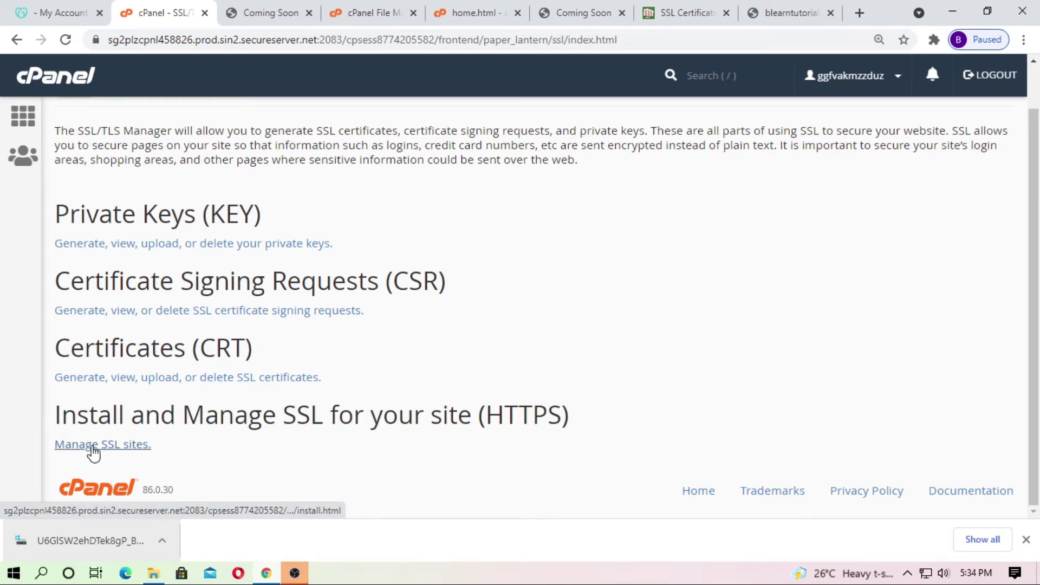
scroll(369, 377, down, 9)
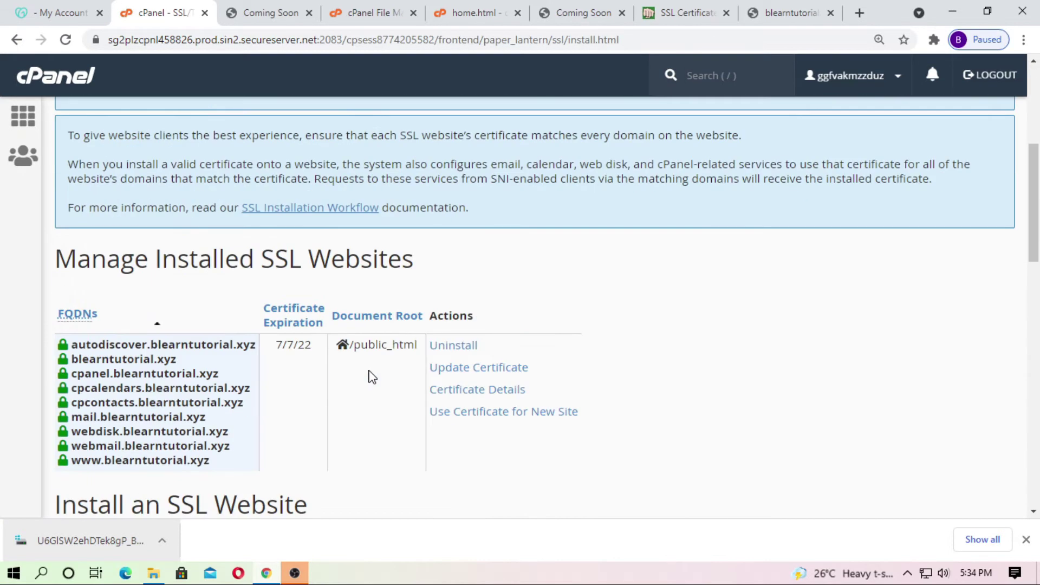
Step: Choose blearntutorial.xyz as the domain under Install an SSL Website and activate the Certificate (CRT) field
scroll(373, 377, down, 3)
click(237, 294)
click(158, 324)
click(165, 397)
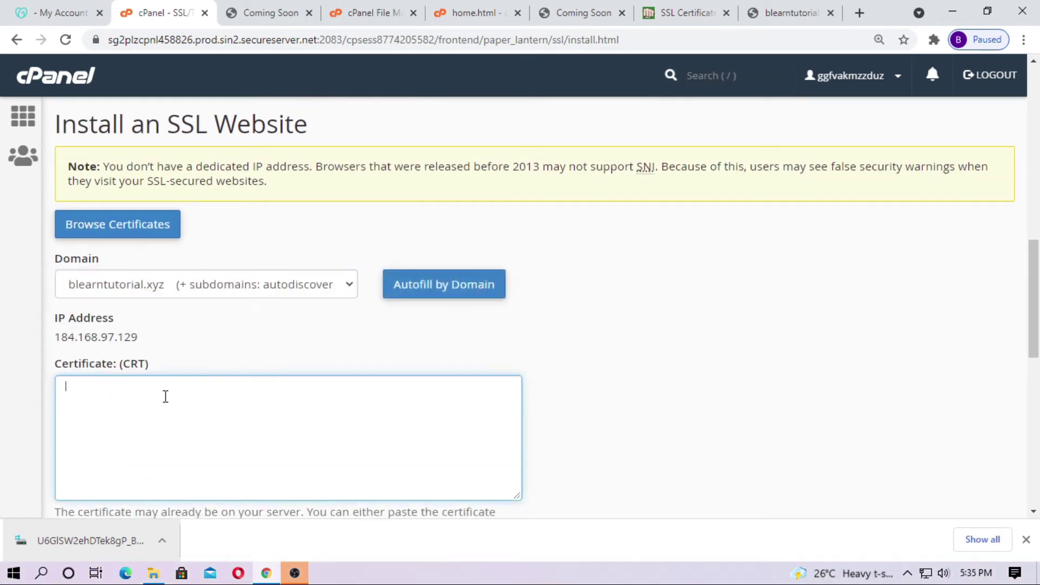
scroll(144, 401, down, 3)
scroll(114, 305, up, 2)
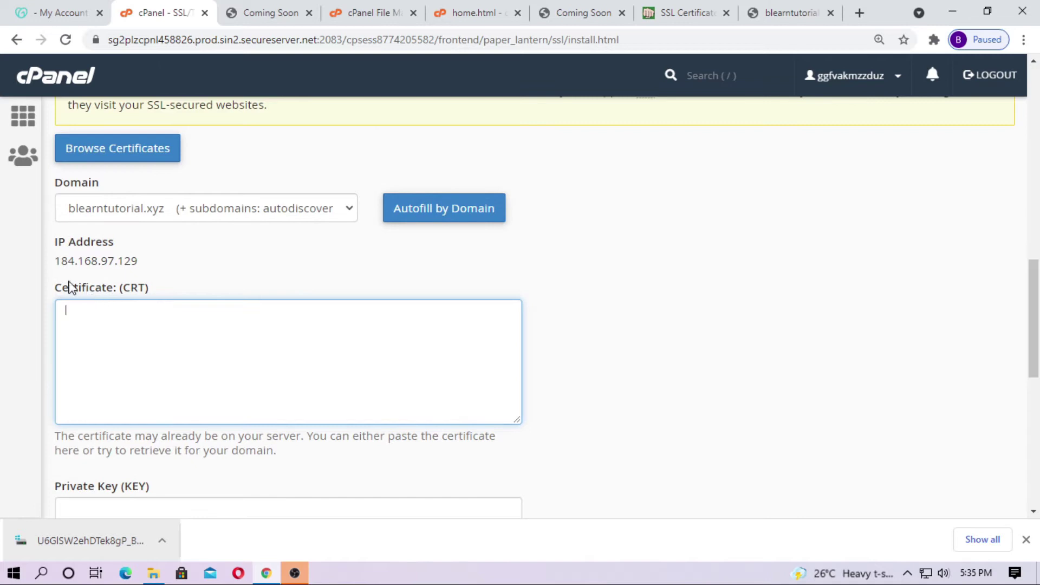
Step: Switch to the PunchSalad certificate page and locate where the first certificate block begins and ends
click(668, 14)
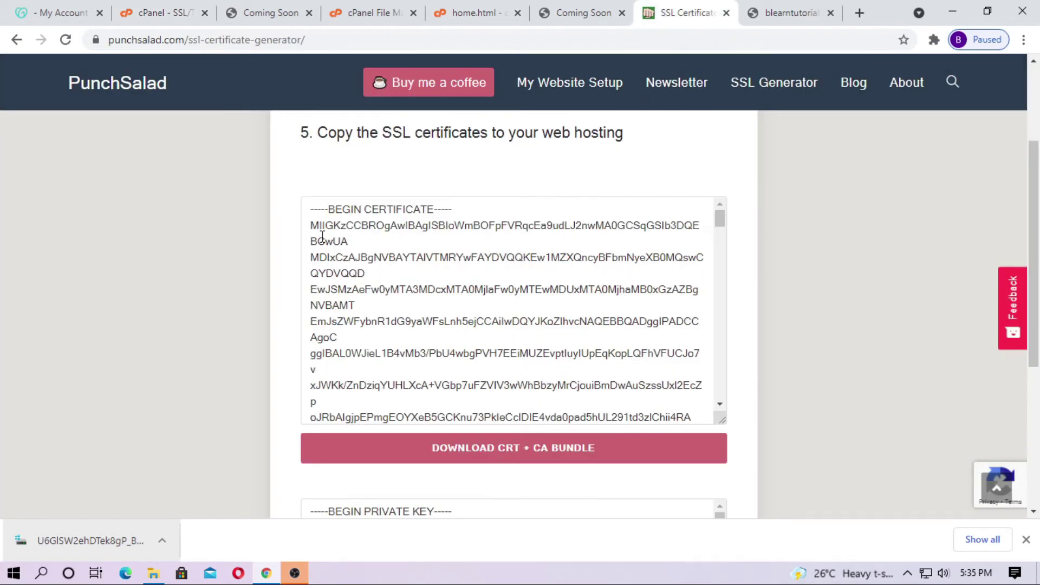
drag(315, 210, 437, 209)
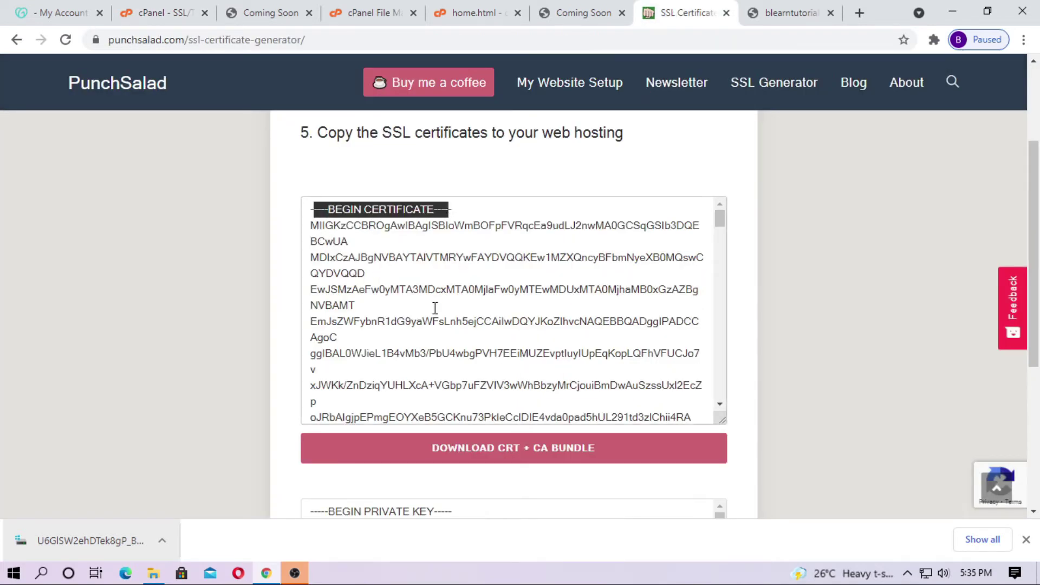
scroll(435, 308, down, 15)
scroll(435, 307, down, 2)
scroll(435, 308, up, 2)
drag(441, 319, 339, 304)
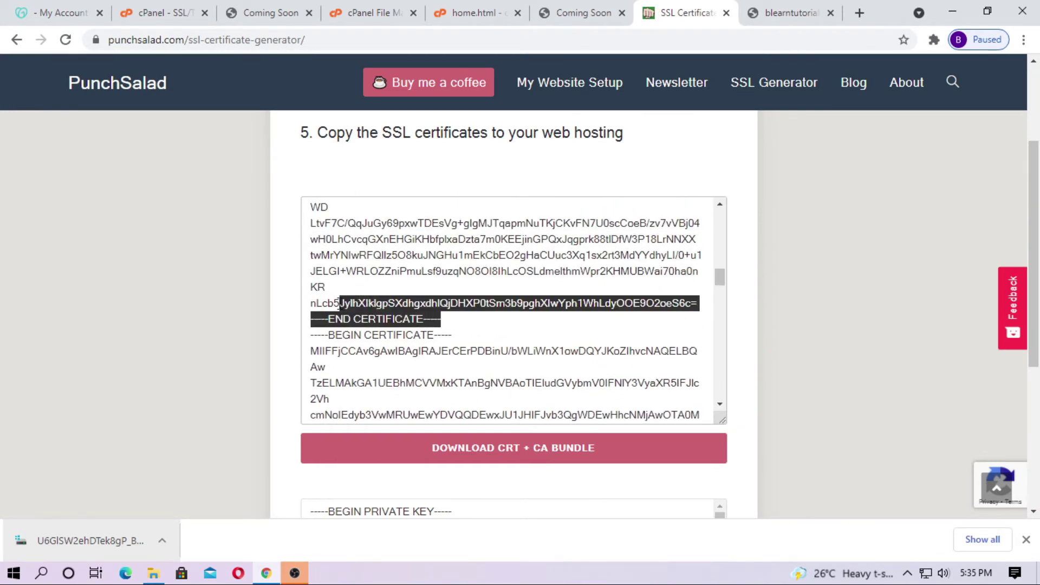
scroll(508, 370, up, 2)
click(457, 396)
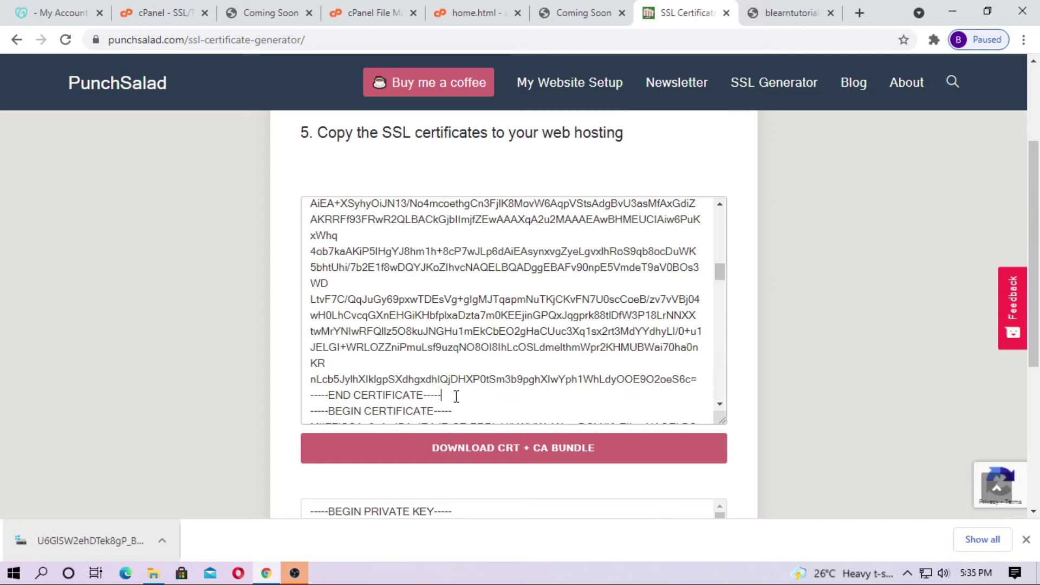
Step: Copy the first certificate block on PunchSalad, from its BEGIN CERTIFICATE line through its END CERTIFICATE line
drag(446, 392, 280, 195)
scroll(382, 300, down, 5)
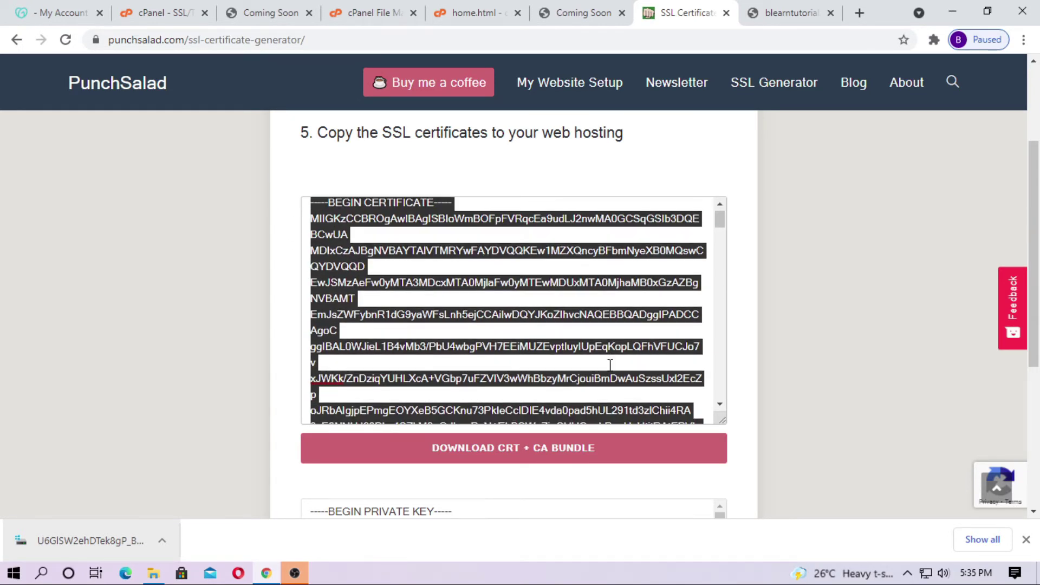
click(609, 364)
scroll(610, 365, down, 3)
scroll(610, 365, up, 15)
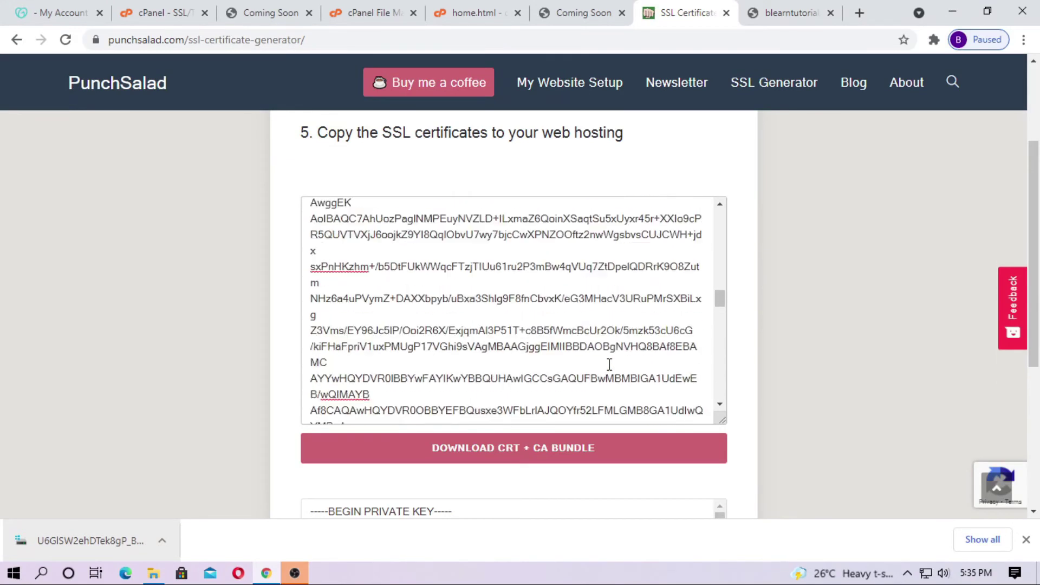
scroll(458, 352, up, 3)
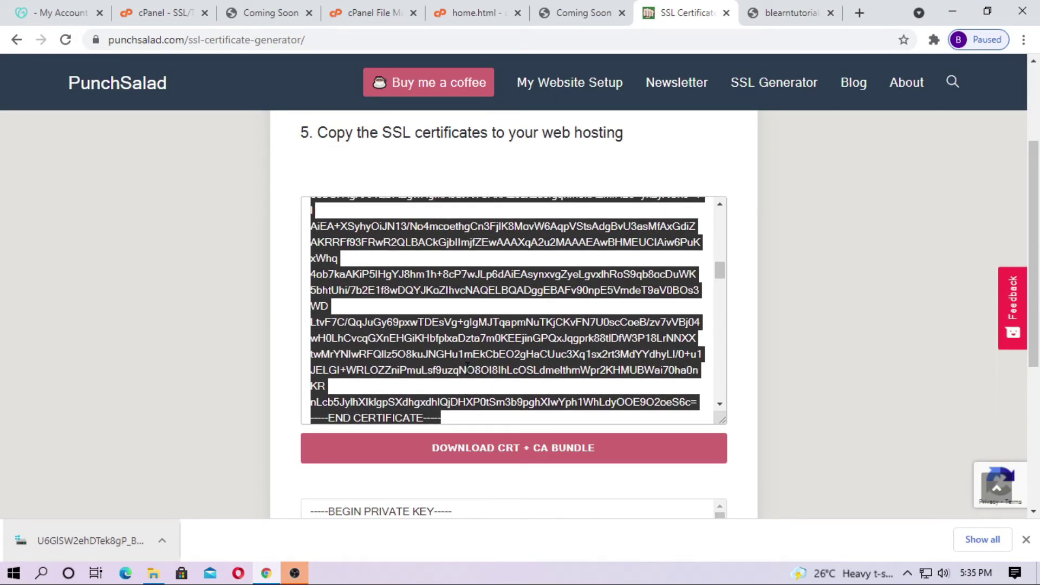
Step: Paste the copied block into cPanel's Certificate (CRT) field and check the detected domain, issuer and key size
click(181, 12)
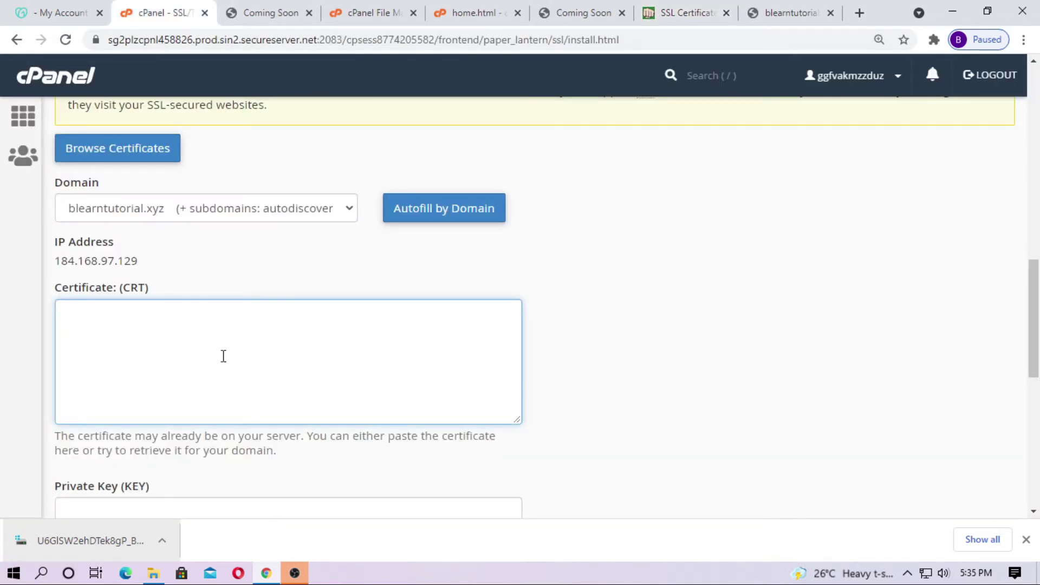
key(ctrl+v)
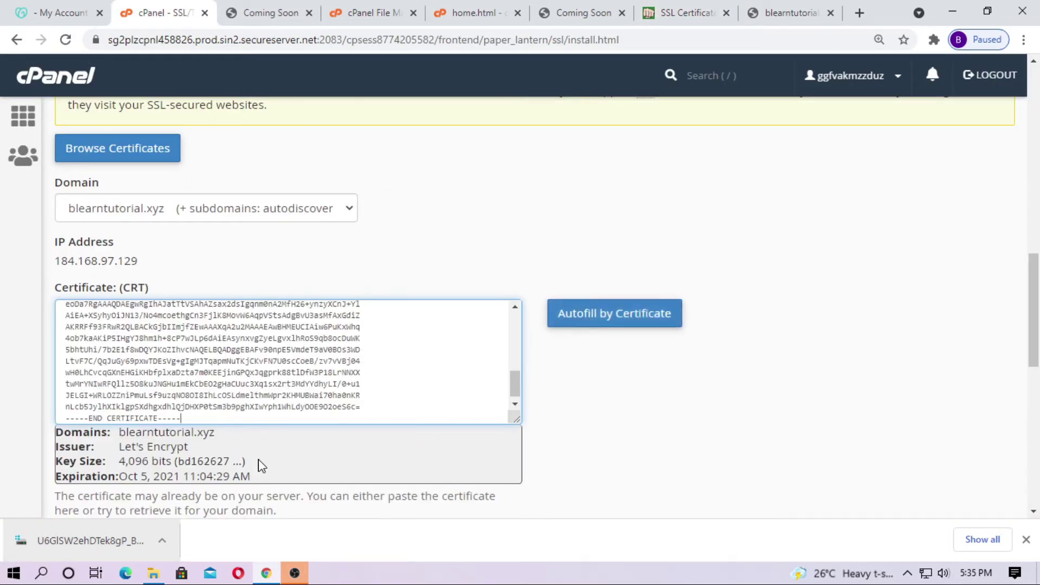
click(82, 428)
drag(61, 431, 232, 451)
click(230, 447)
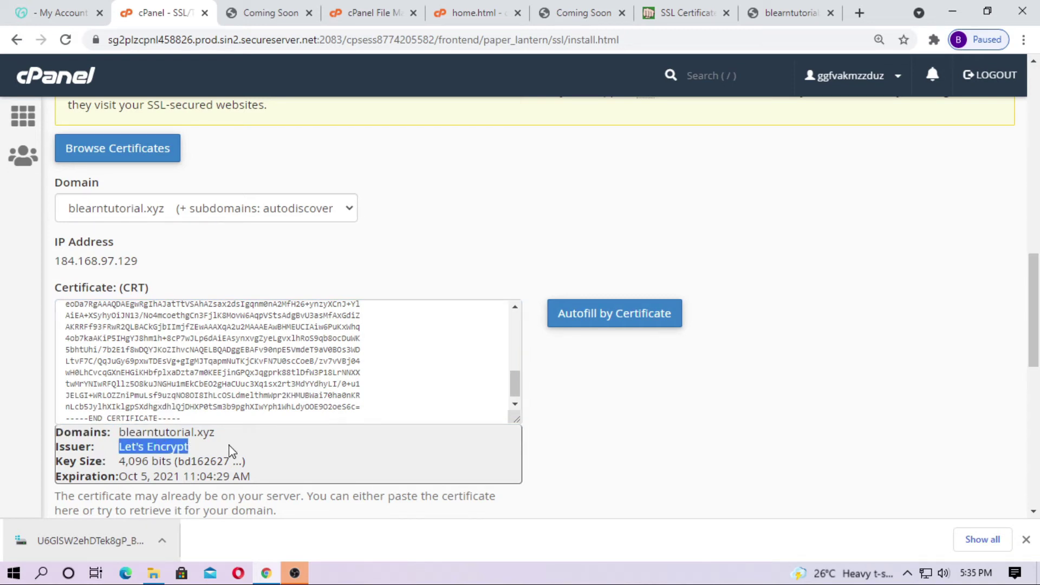
click(255, 461)
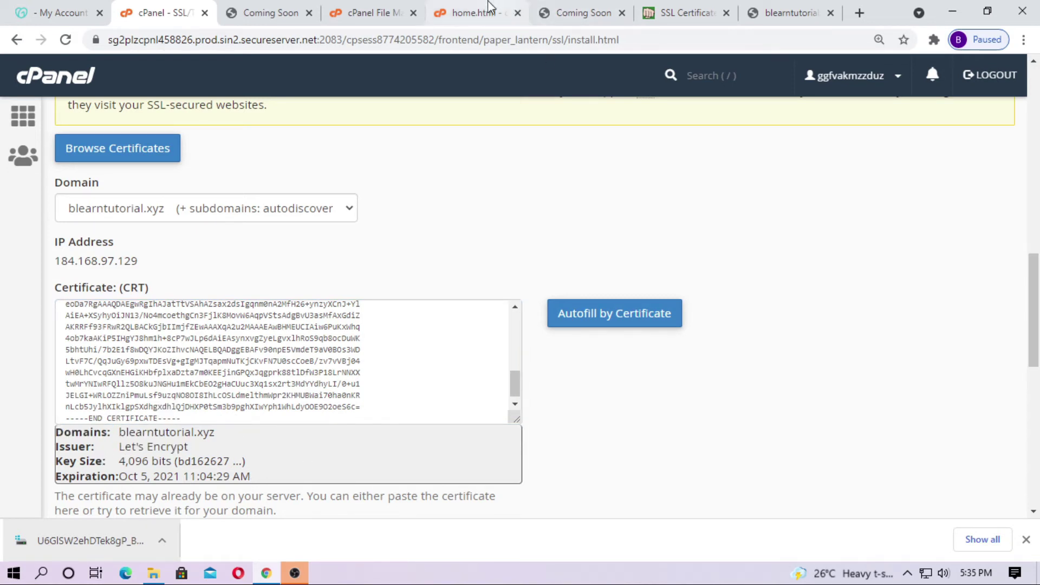
Step: Activate the empty Private Key (KEY) field below the pasted certificate
scroll(276, 373, down, 1)
scroll(607, 432, down, 3)
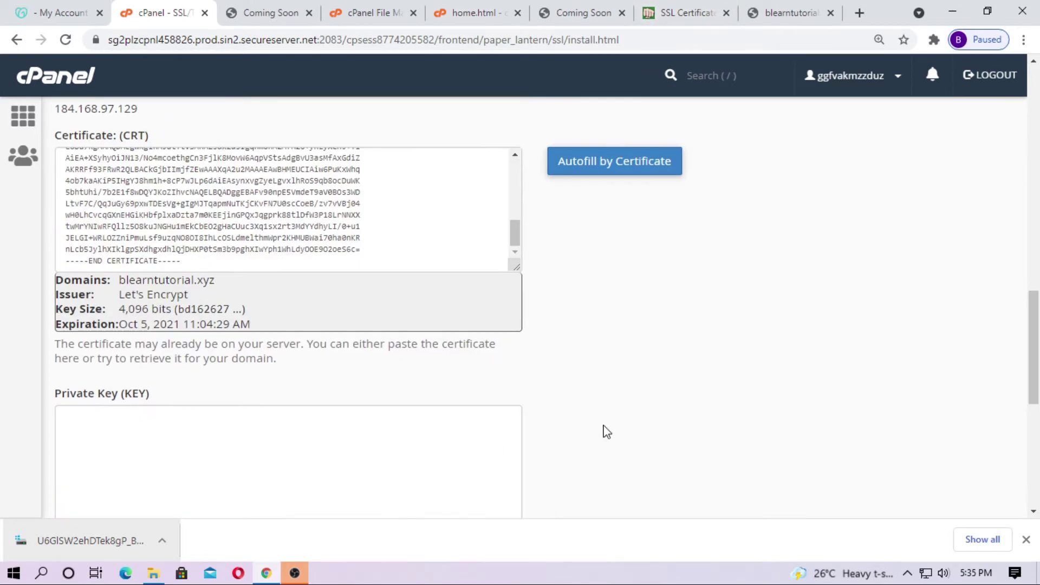
click(212, 439)
scroll(217, 441, down, 2)
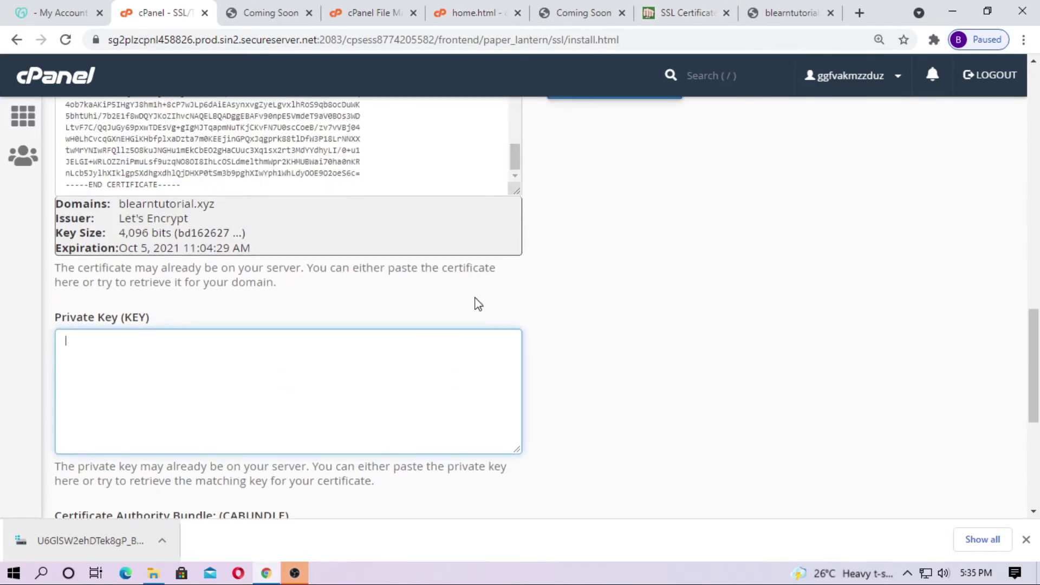
Step: Copy the full private key from the PunchSalad page into cPanel's Private Key (KEY) field
click(635, 8)
click(753, 263)
scroll(688, 313, down, 1)
scroll(688, 314, down, 3)
click(1026, 539)
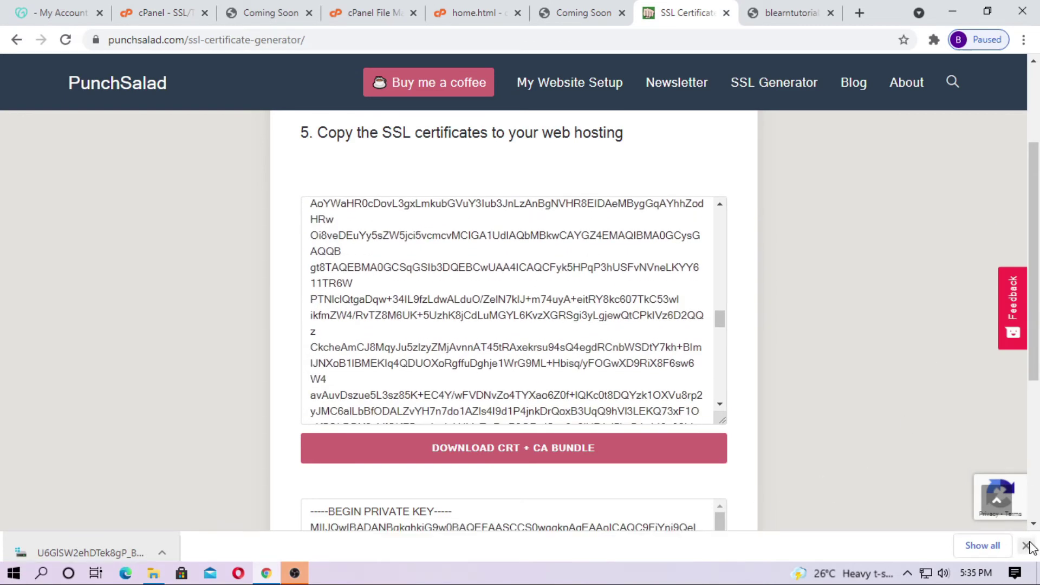
scroll(729, 492, down, 3)
drag(319, 324, 373, 339)
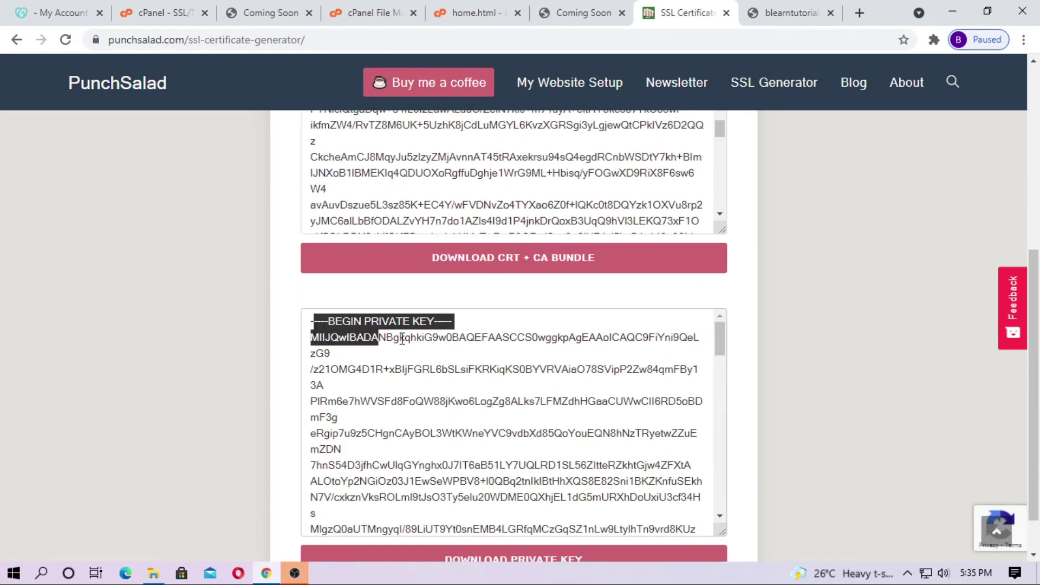
scroll(480, 373, down, 10)
drag(468, 515, 291, 309)
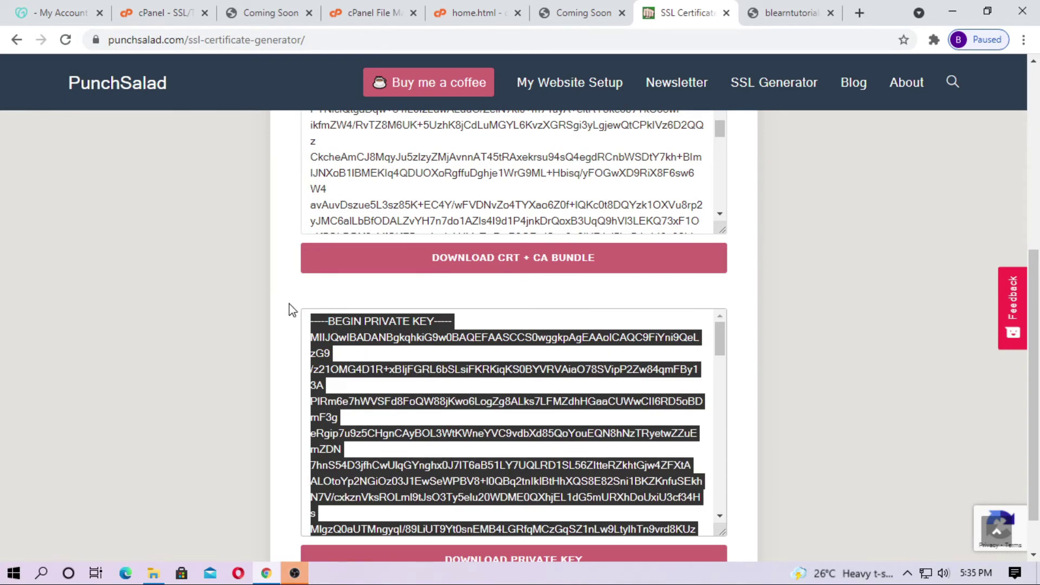
scroll(533, 415, down, 10)
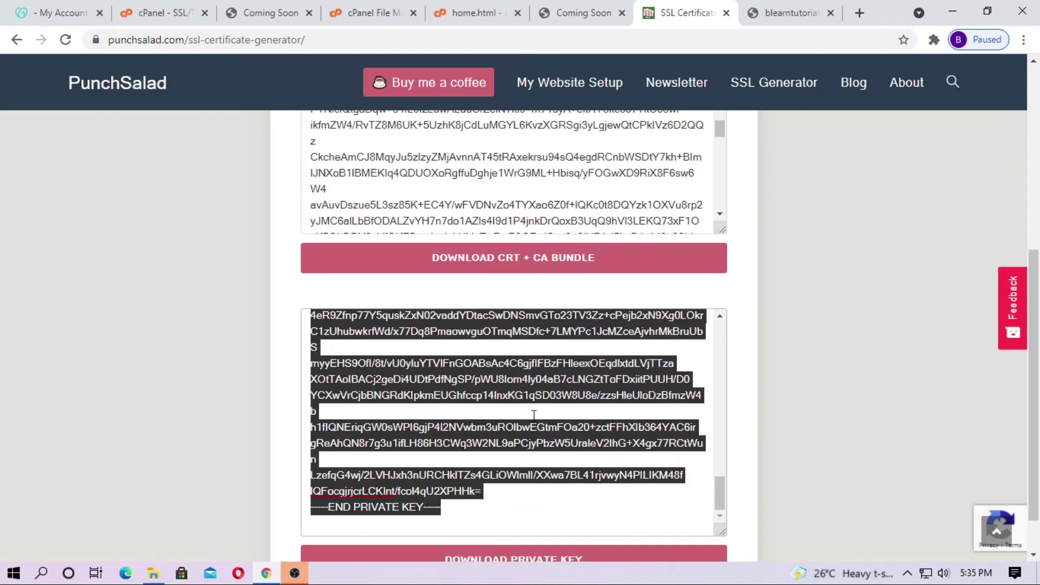
click(160, 13)
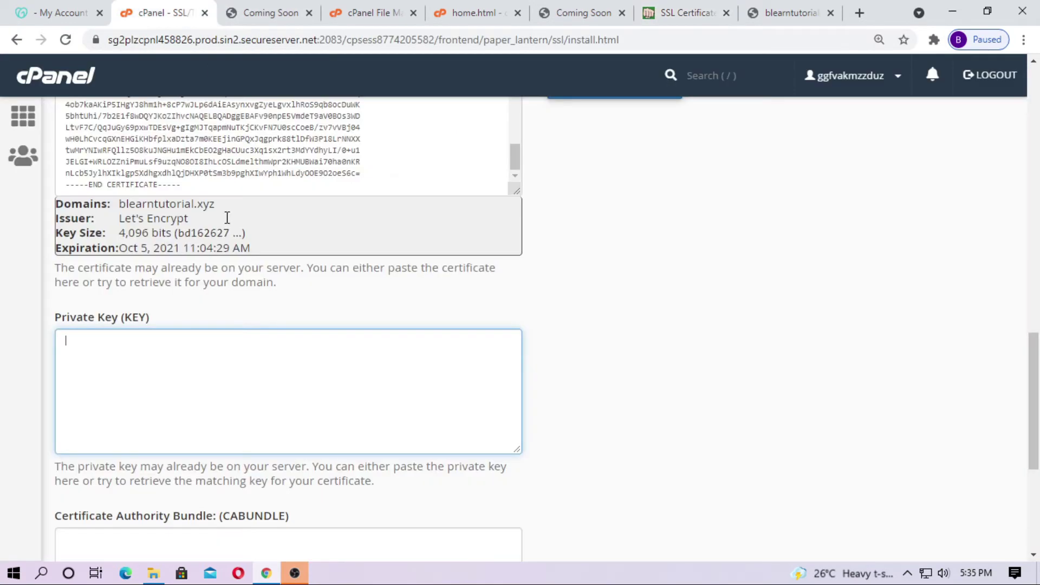
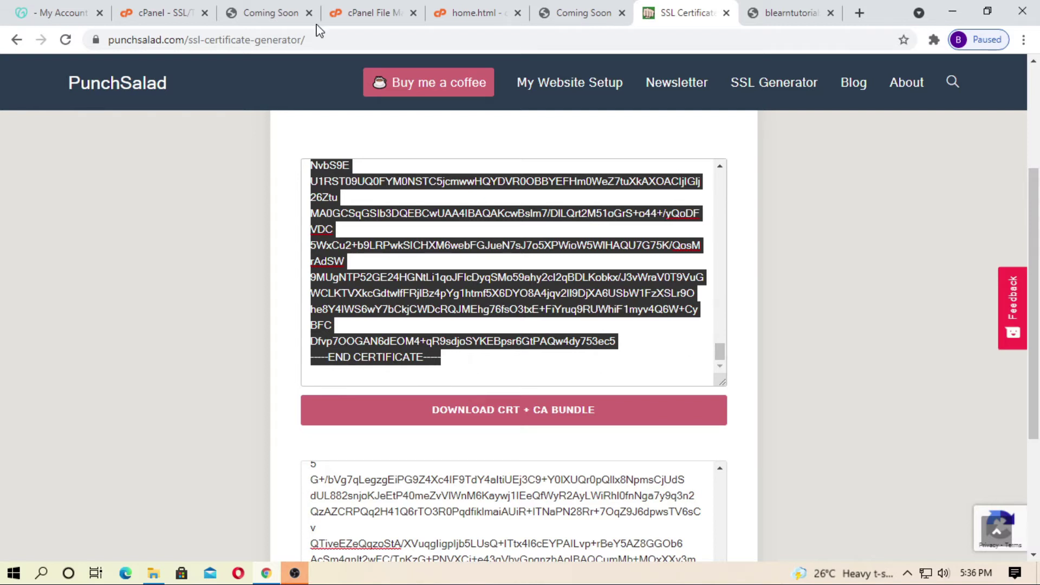
Step: Paste the certificates that follow the first block on PunchSalad into the Certificate Authority Bundle (CABUNDLE) field
click(162, 13)
click(241, 323)
key(ctrl+v)
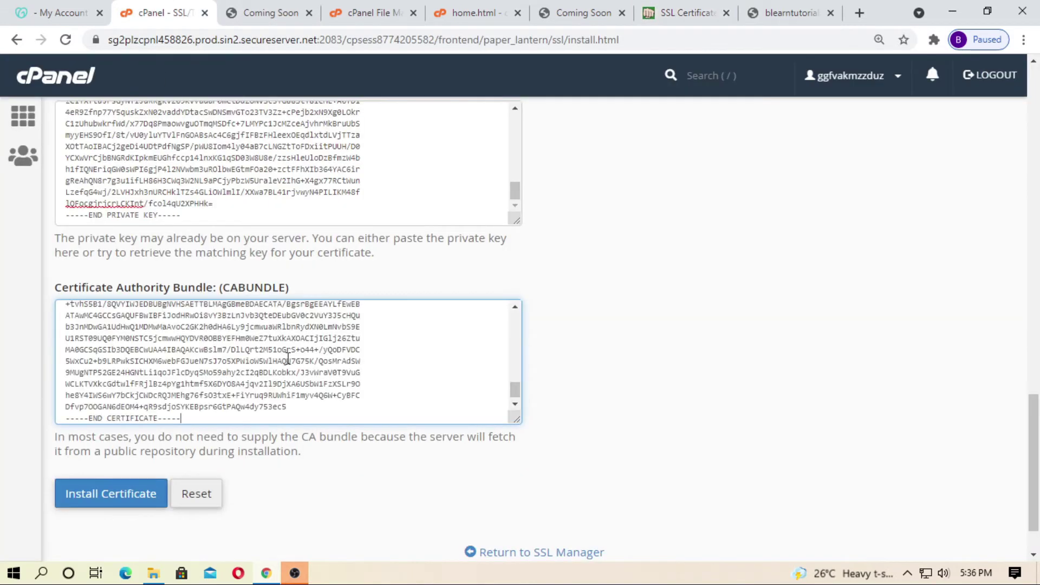
Step: Review the pasted CA bundle and remove its last certificate block, keeping only the first one
scroll(306, 396, up, 5)
scroll(306, 396, down, 1)
scroll(303, 396, up, 2)
drag(189, 374, 50, 287)
click(402, 337)
scroll(402, 346, down, 5)
scroll(406, 415, down, 3)
drag(198, 415, 365, 399)
scroll(365, 399, up, 8)
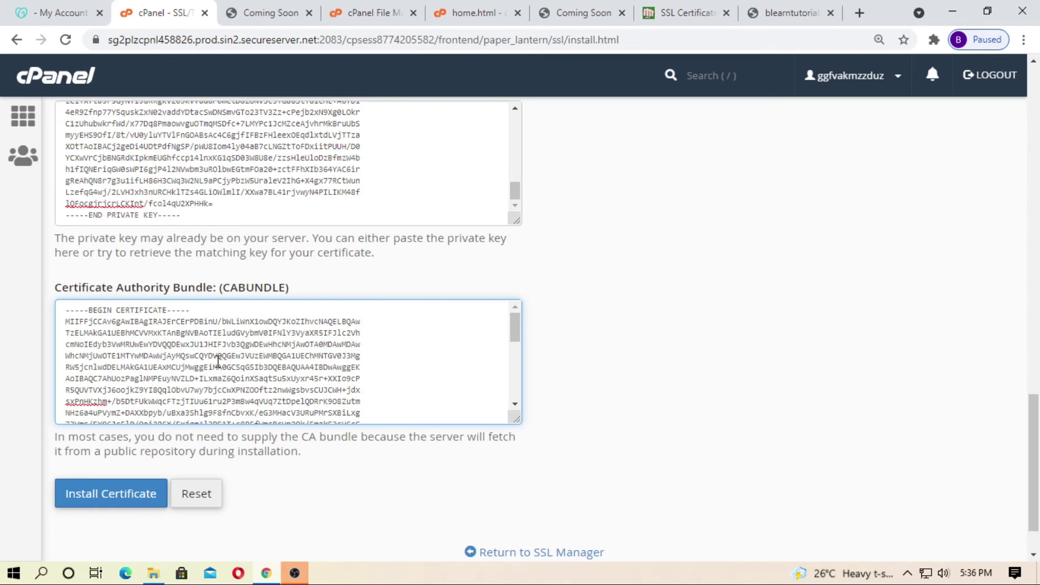
Step: Select the whole CABUNDLE content for replacement and copy only the second certificate block from the PunchSalad page
drag(67, 311, 227, 443)
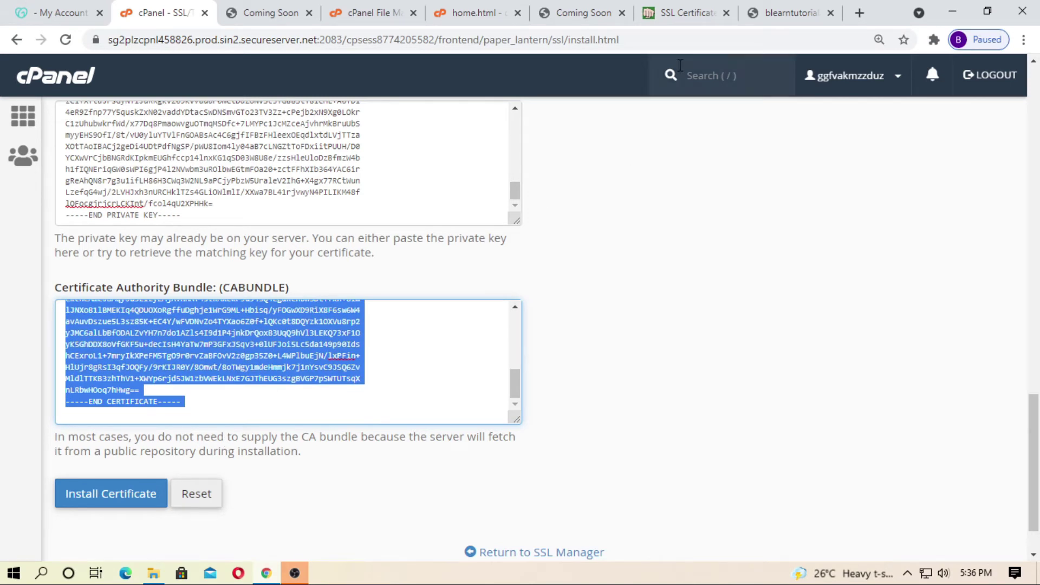
click(683, 12)
click(638, 341)
scroll(643, 344, up, 5)
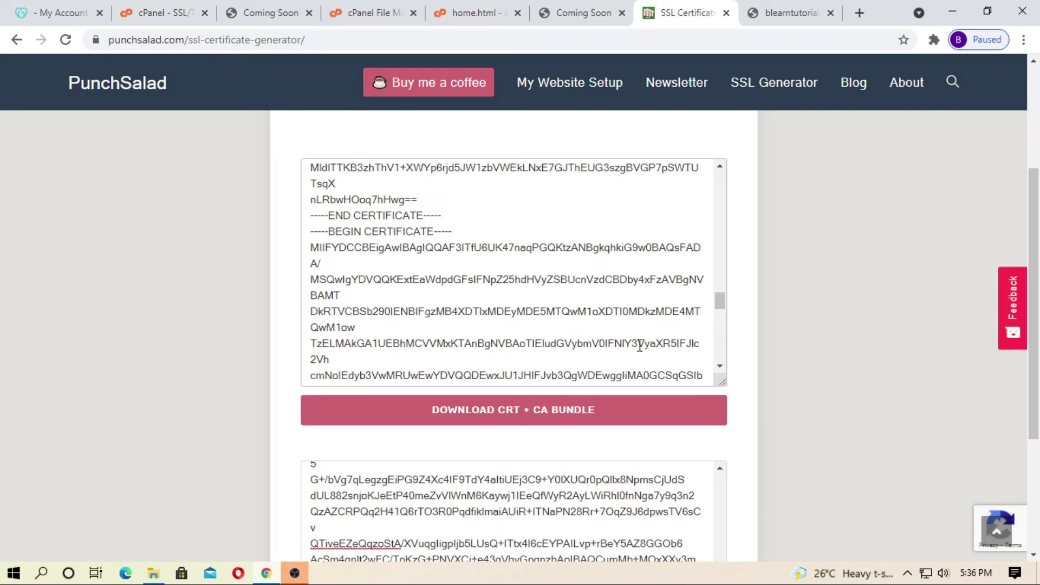
scroll(642, 347, up, 10)
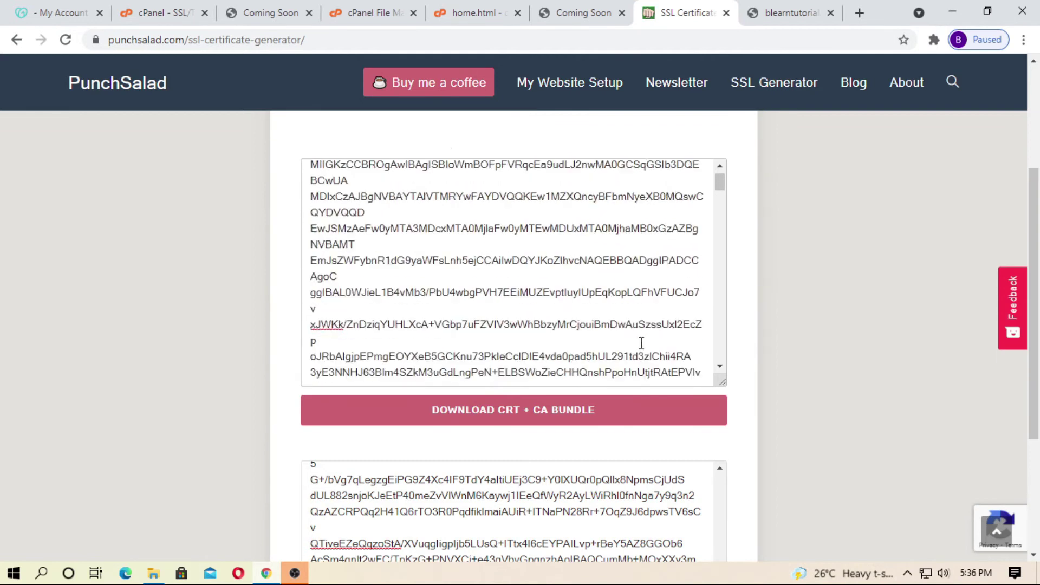
drag(316, 173, 528, 375)
scroll(509, 298, down, 3)
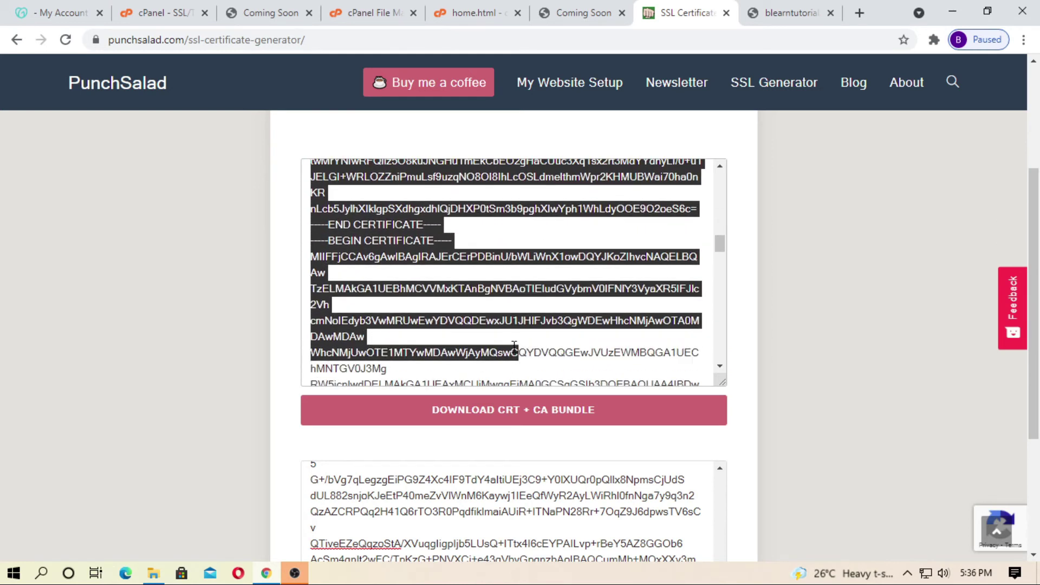
click(486, 222)
drag(319, 240, 451, 277)
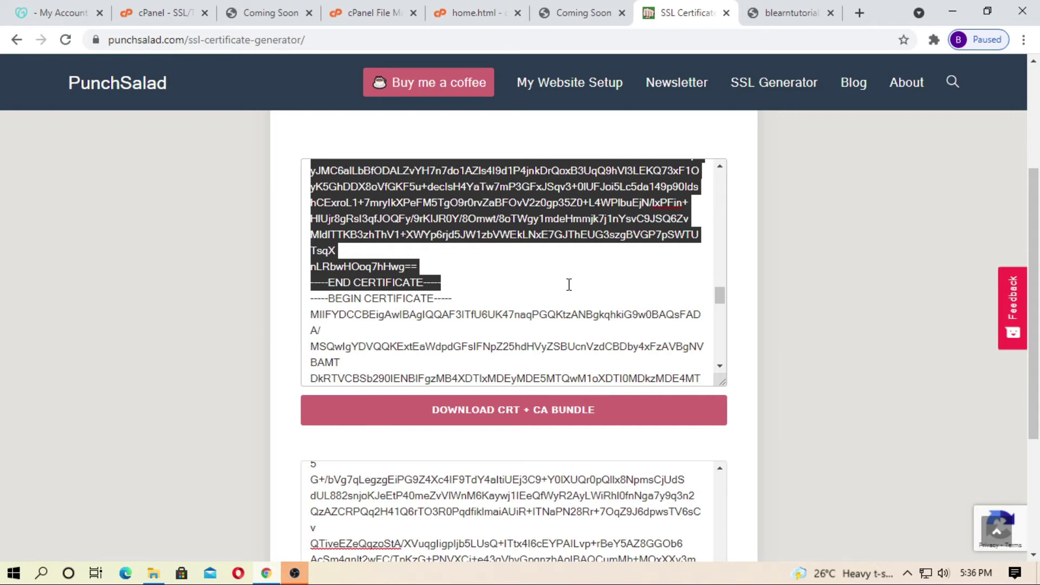
key(ctrl+c)
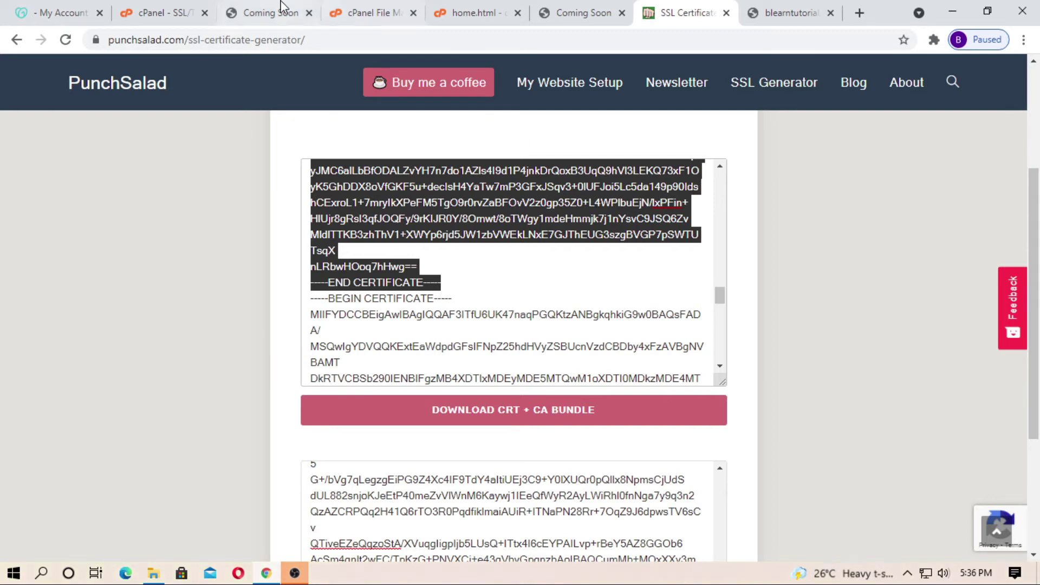
Step: Replace the CABUNDLE content with the copied second certificate block and install the certificate for blearntutorial.xyz
click(160, 12)
key(ctrl+v)
scroll(325, 395, up, 10)
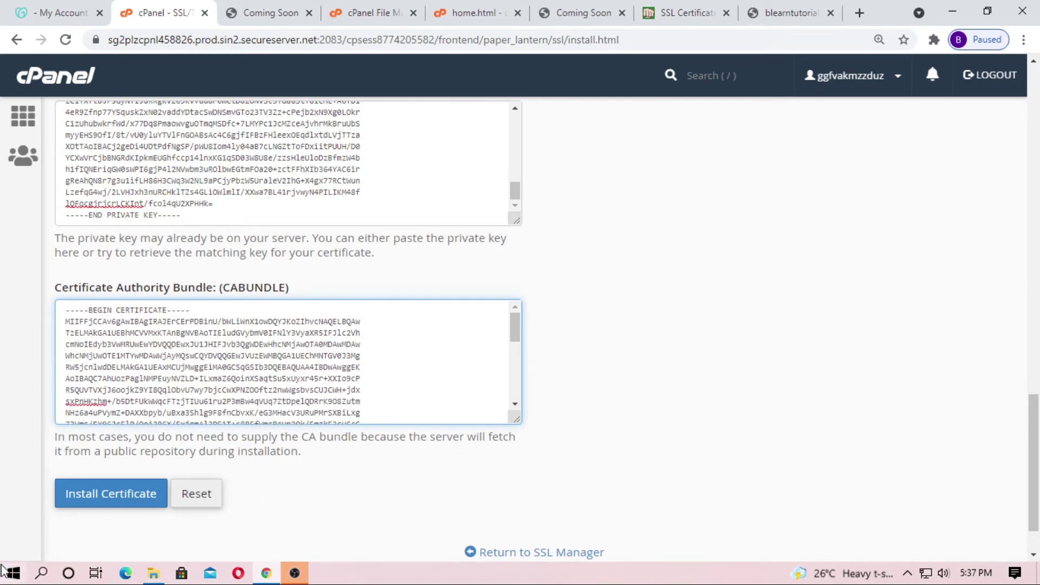
click(102, 502)
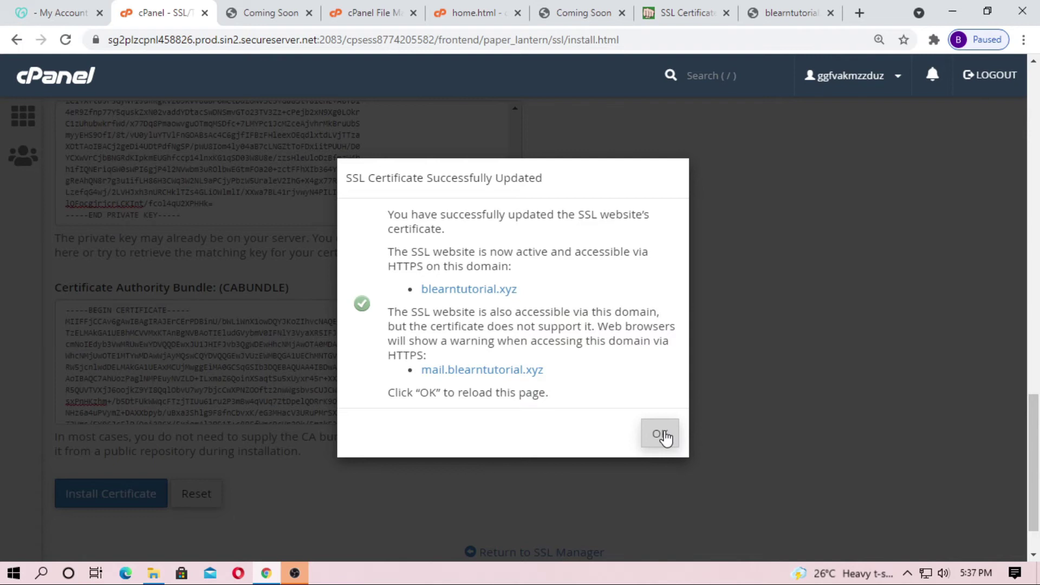
click(660, 435)
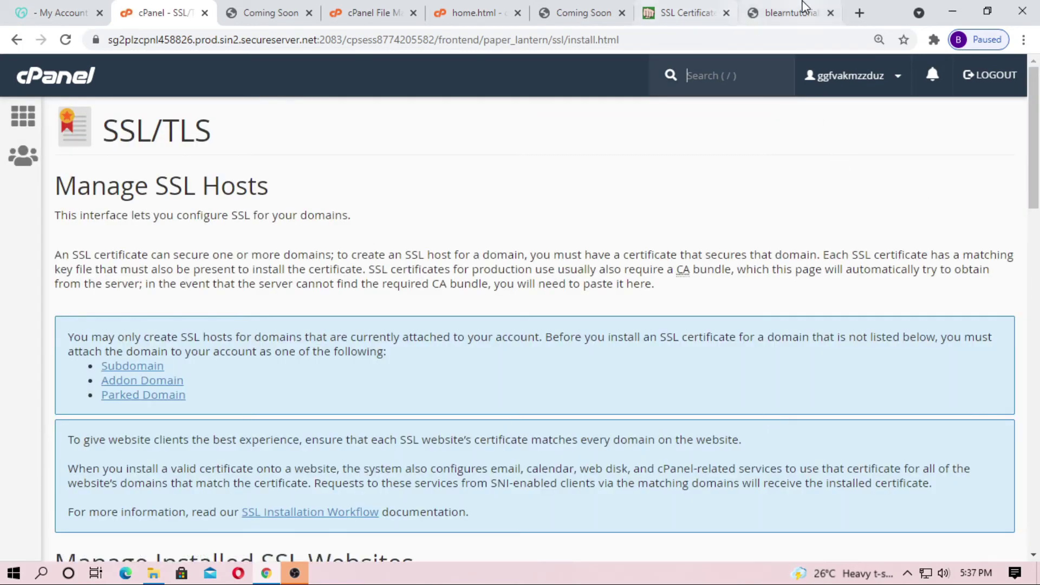
click(804, 9)
drag(676, 39, 36, 49)
key(BackSpace)
key(ctrl+v)
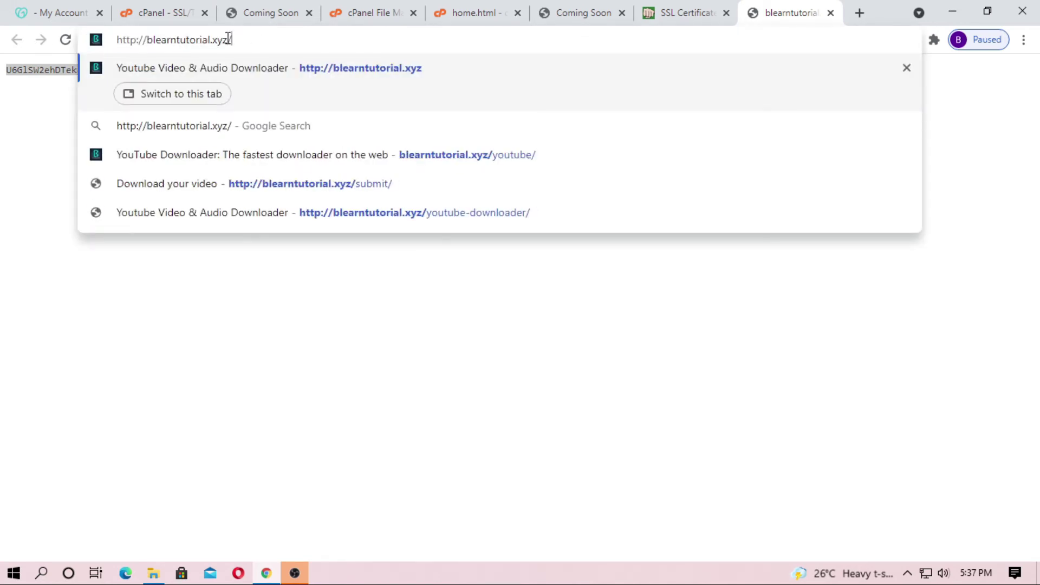
key(BackSpace)
text(S)
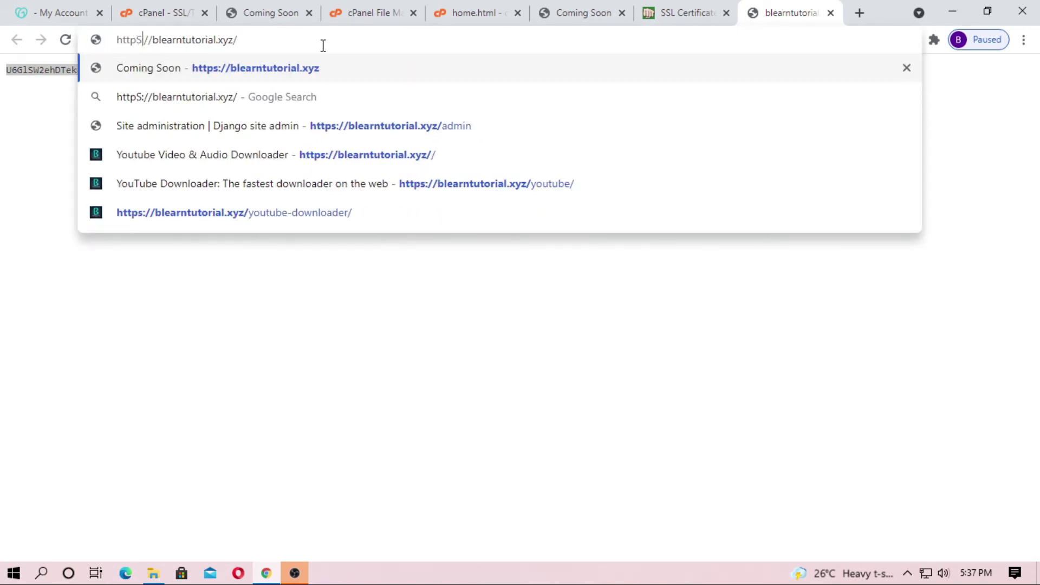
key(BackSpace)
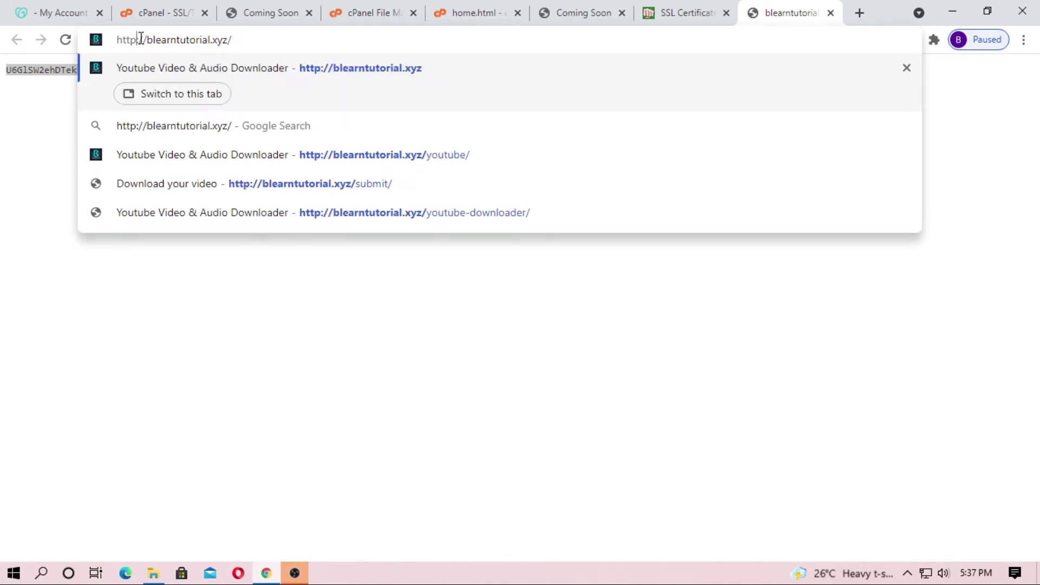
text(S)
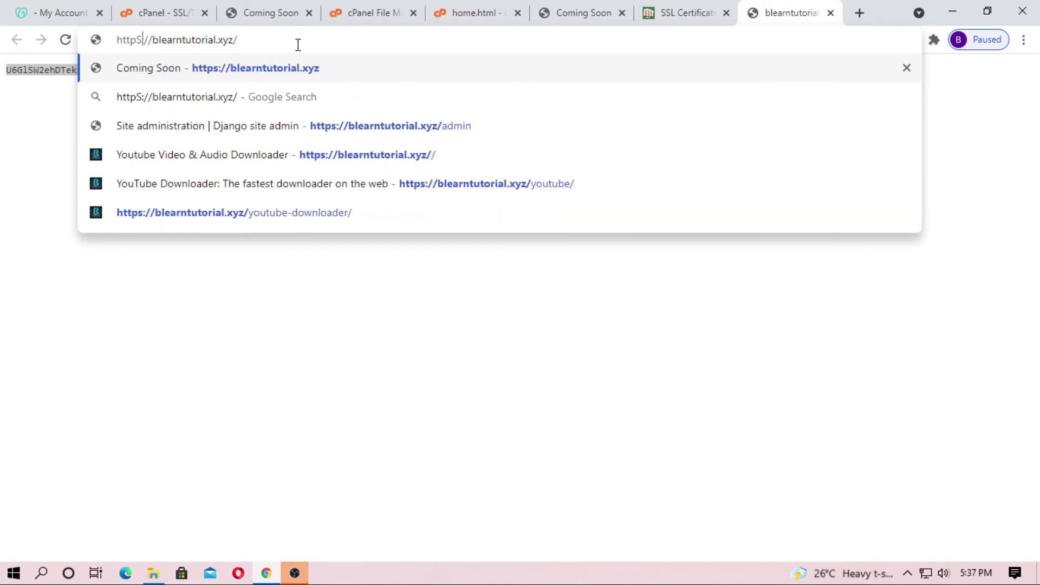
key(BackSpace)
key(Return)
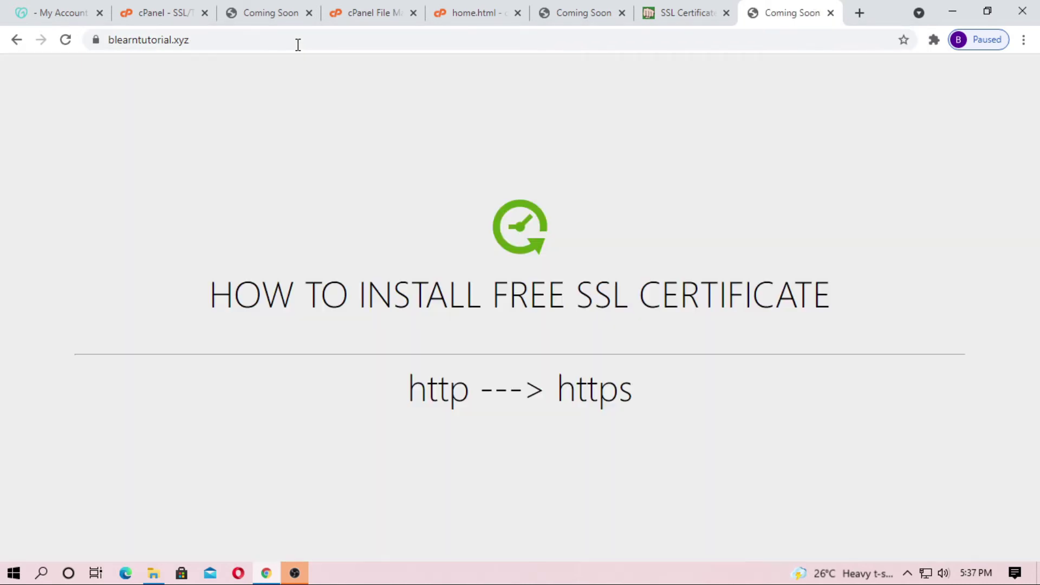
Step: Check the connection security details of blearntutorial.xyz and load the site over plain http for comparison
click(96, 40)
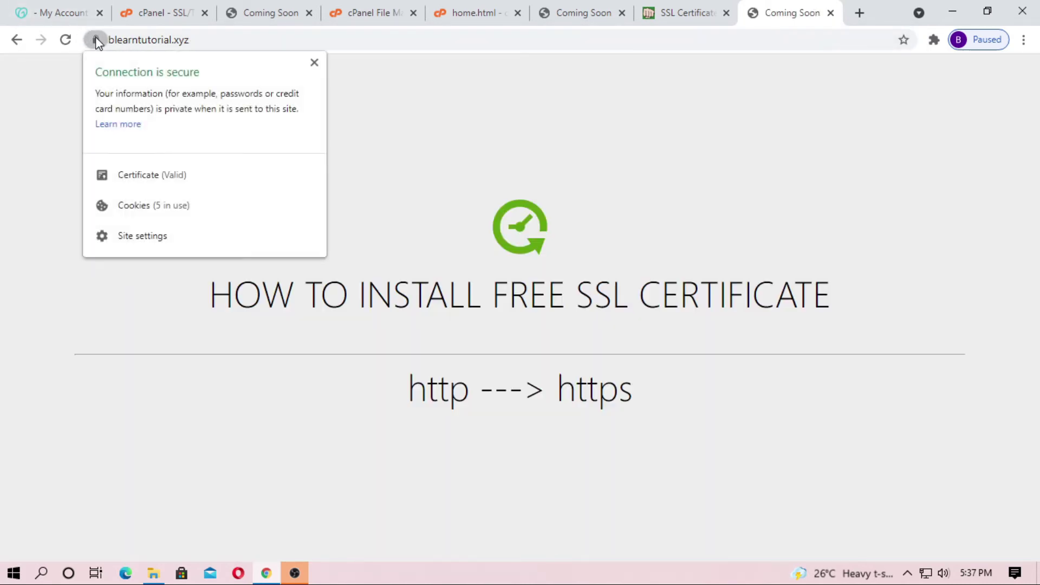
click(96, 40)
click(202, 40)
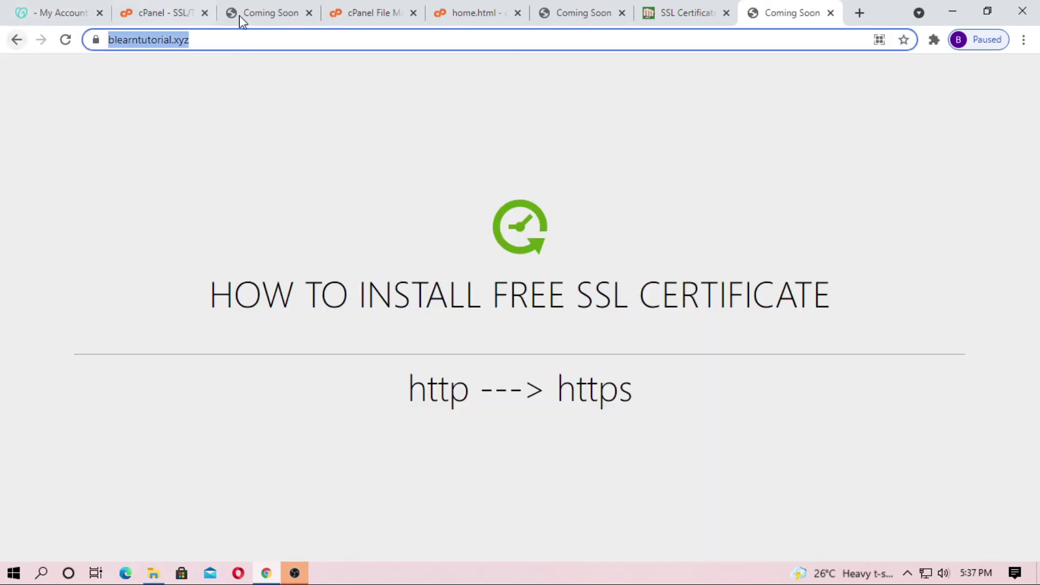
click(222, 40)
key(BackSpace)
text(s)
key(BackSpace)
key(Return)
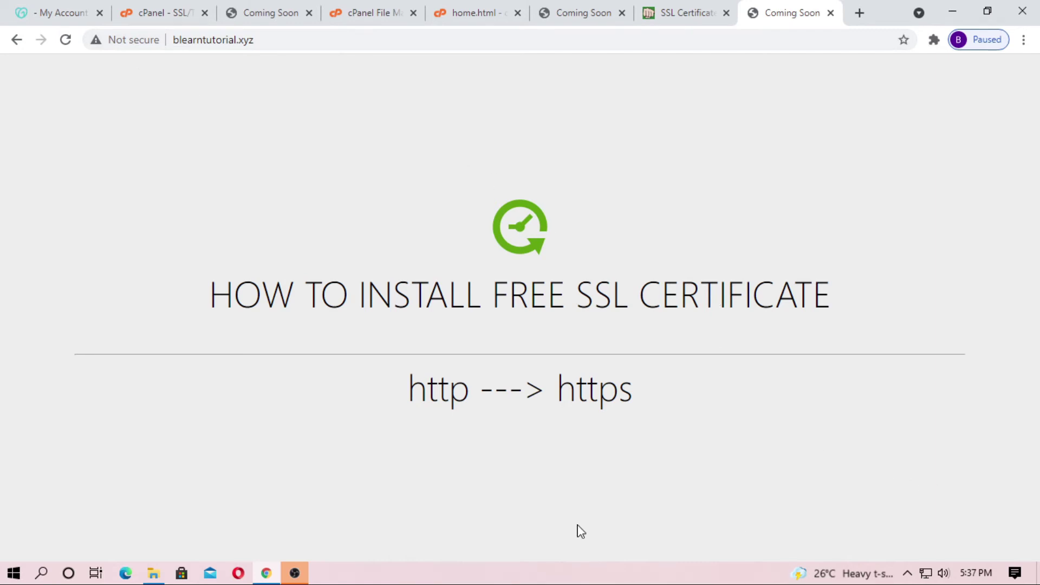
drag(391, 404, 516, 399)
click(569, 407)
Step: Open google.com in a new browser tab and search for "how to redirect http to https"
click(860, 13)
text(google.com)
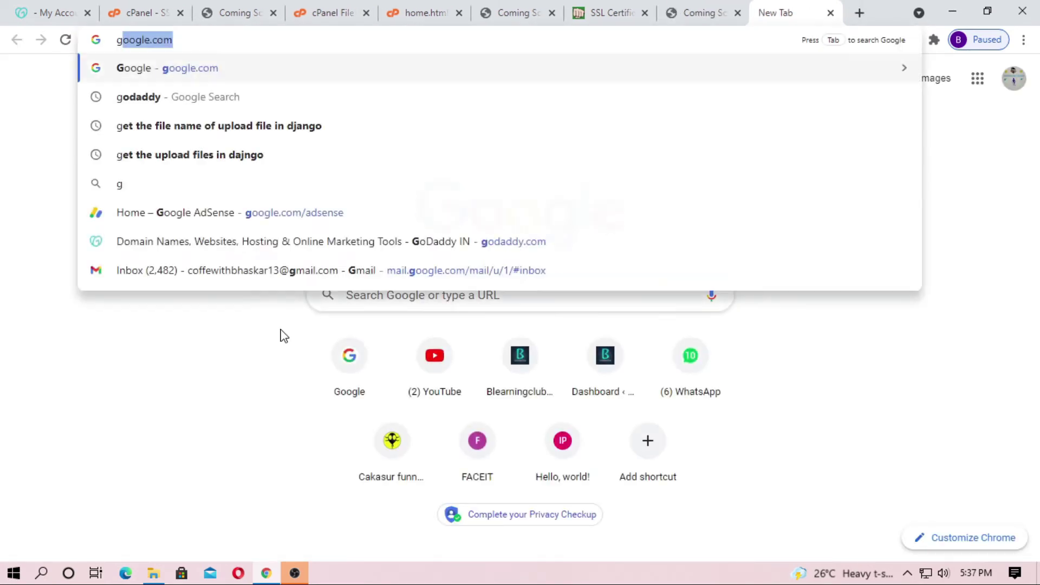
key(Return)
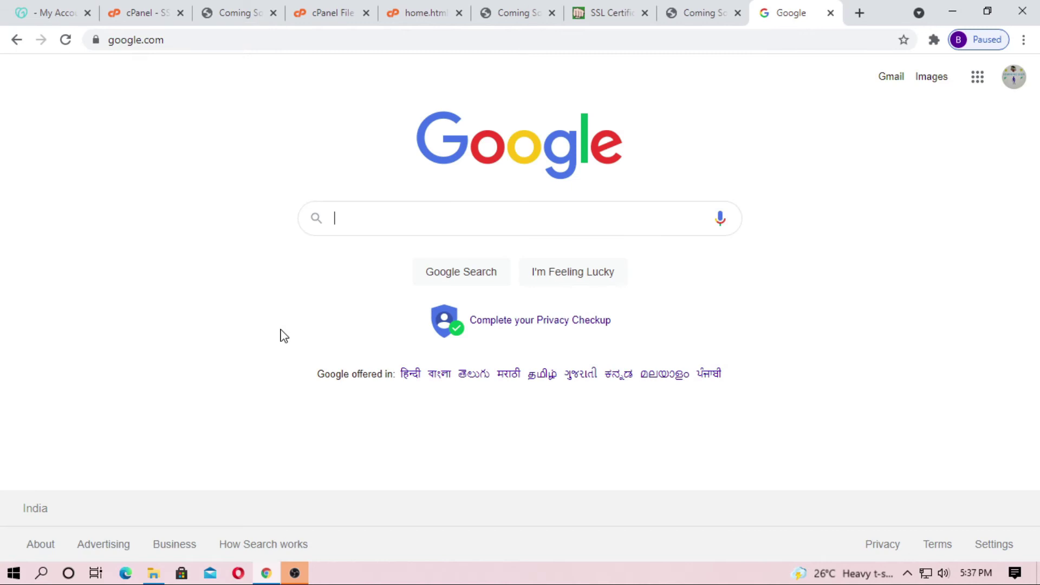
text(how t)
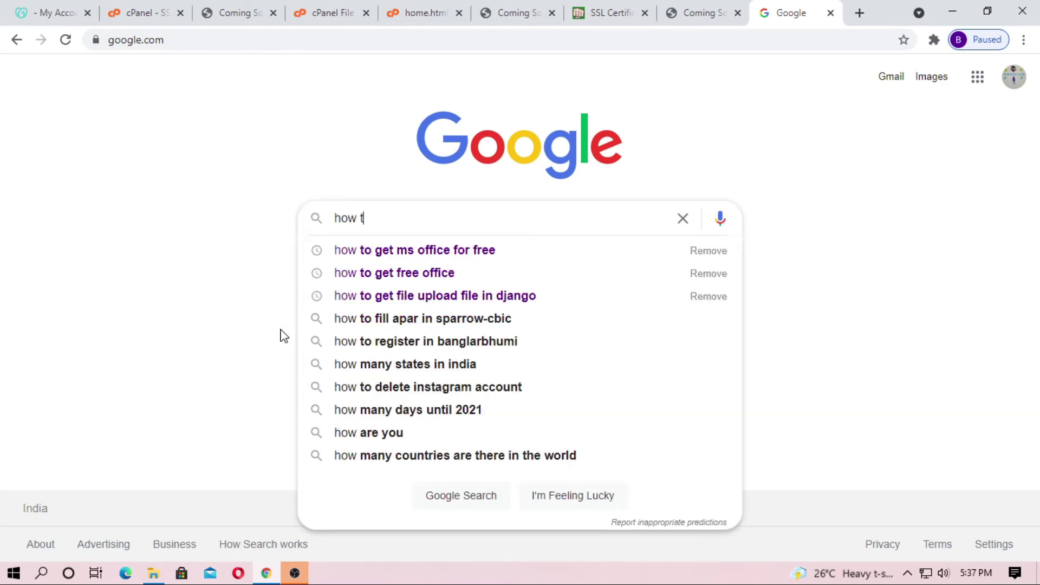
text(o red)
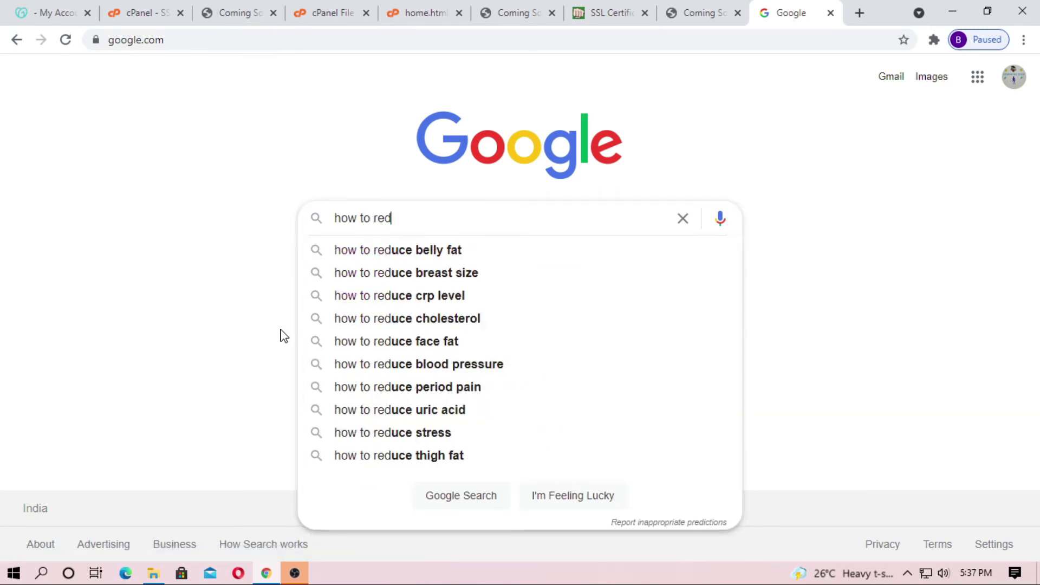
text(ire)
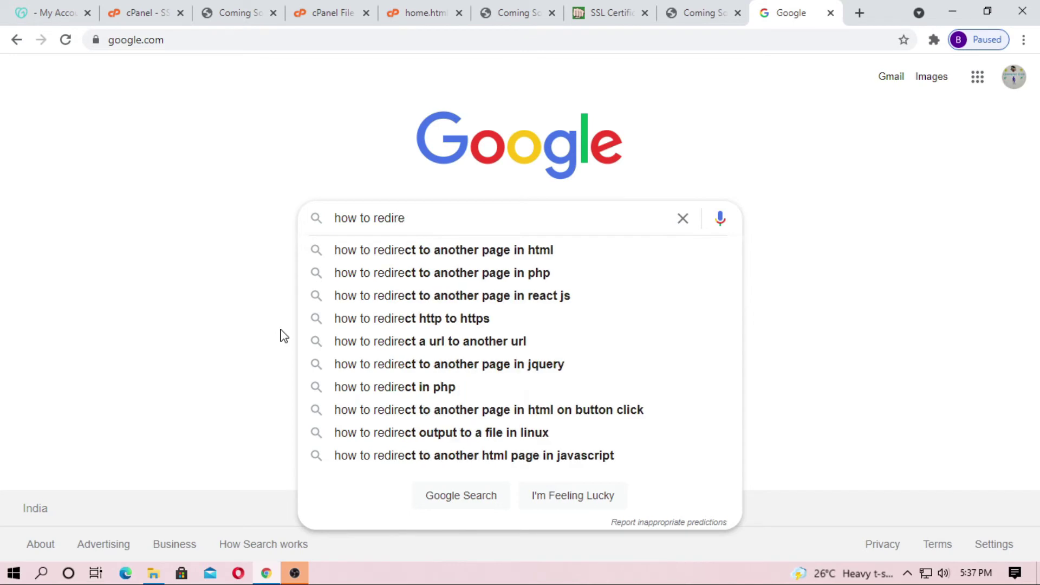
text(ct http)
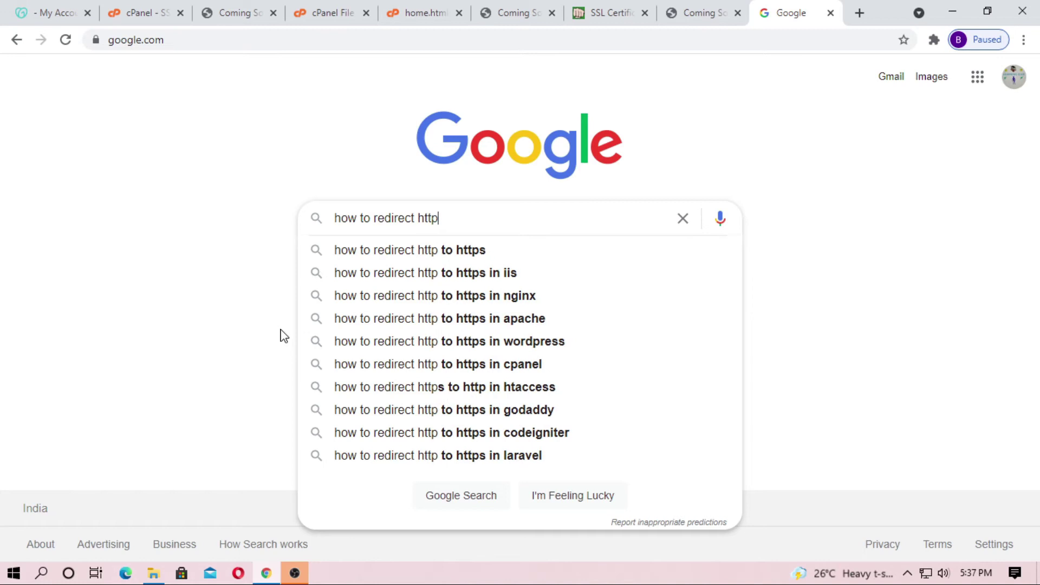
key(Down)
key(Return)
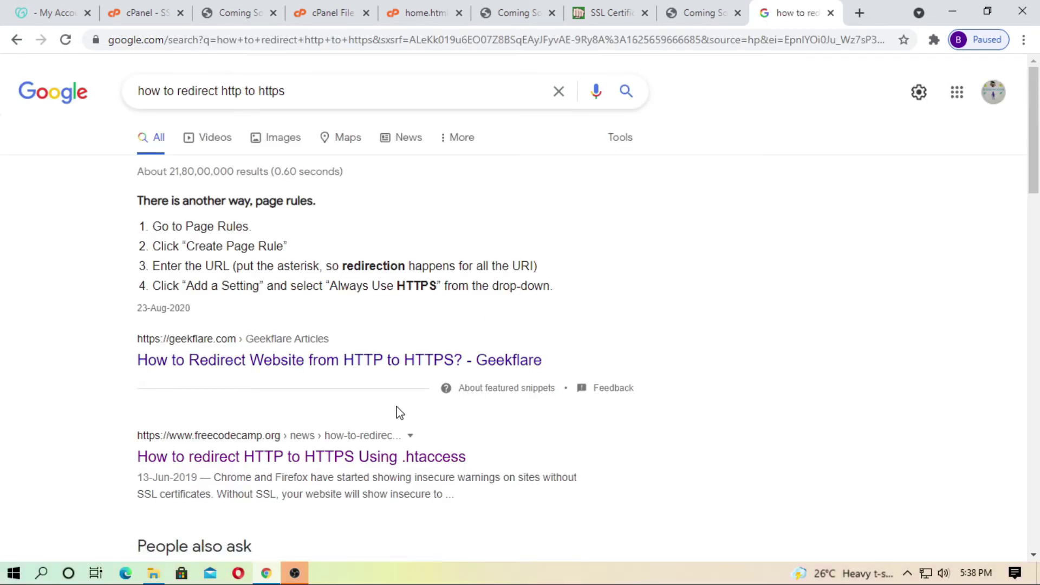
Step: Open the freeCodeCamp article on redirecting HTTP to HTTPS using .htaccess and find its redirect code sections
scroll(400, 413, down, 1)
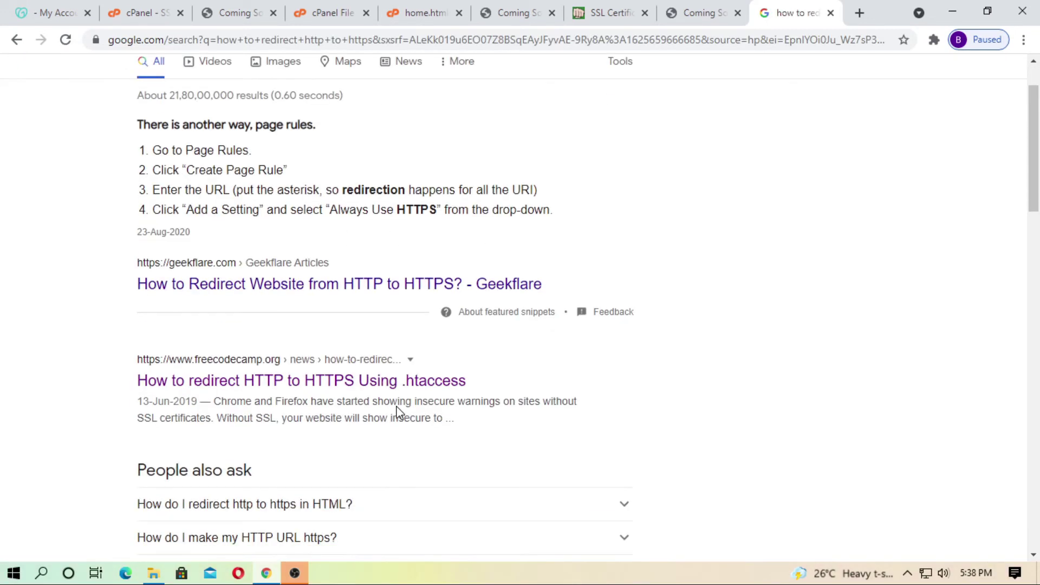
click(294, 386)
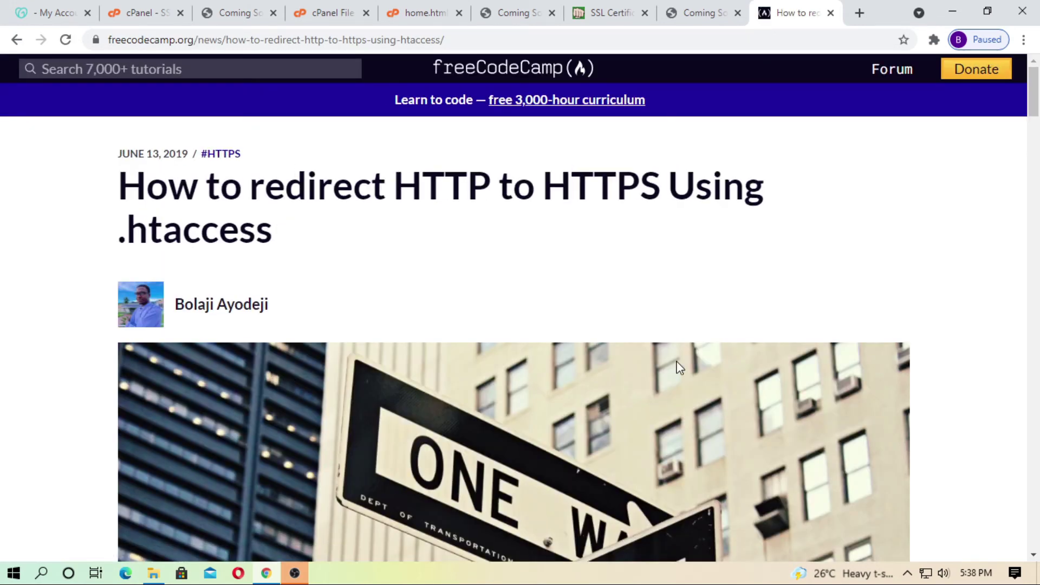
scroll(680, 367, down, 20)
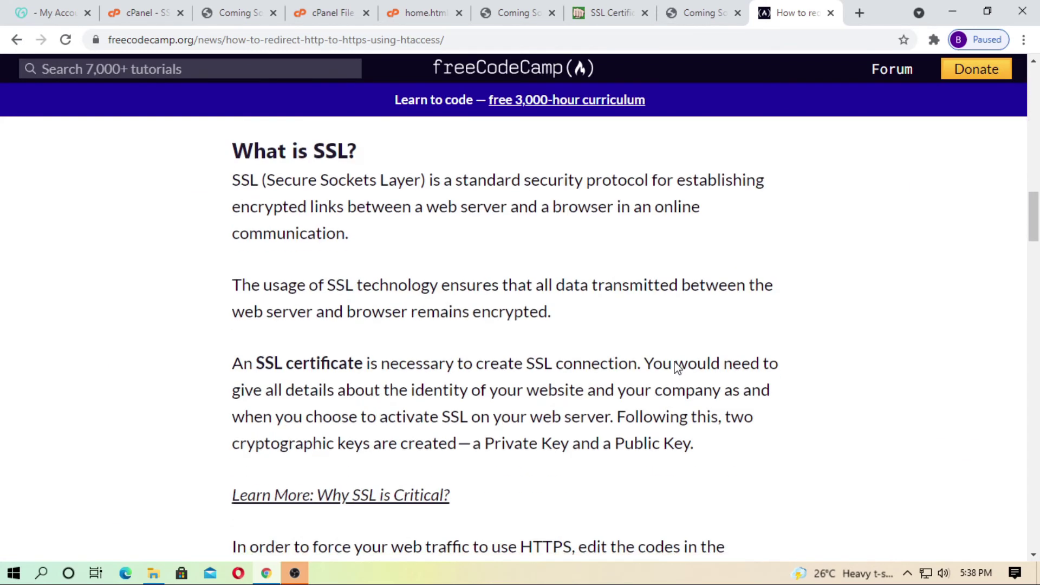
scroll(677, 367, down, 9)
drag(404, 335, 479, 346)
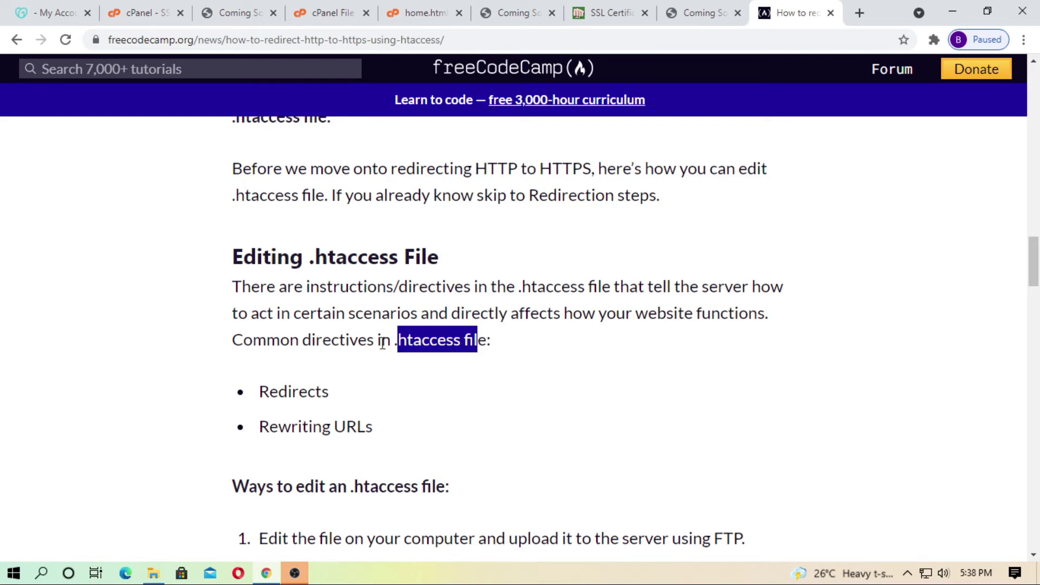
scroll(418, 334, down, 20)
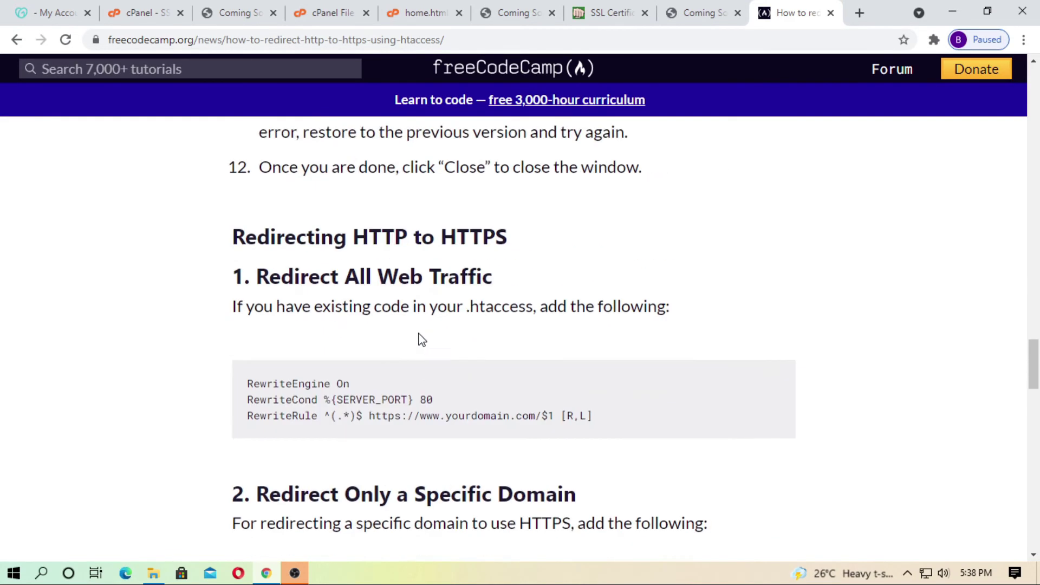
scroll(422, 340, down, 3)
scroll(420, 331, down, 3)
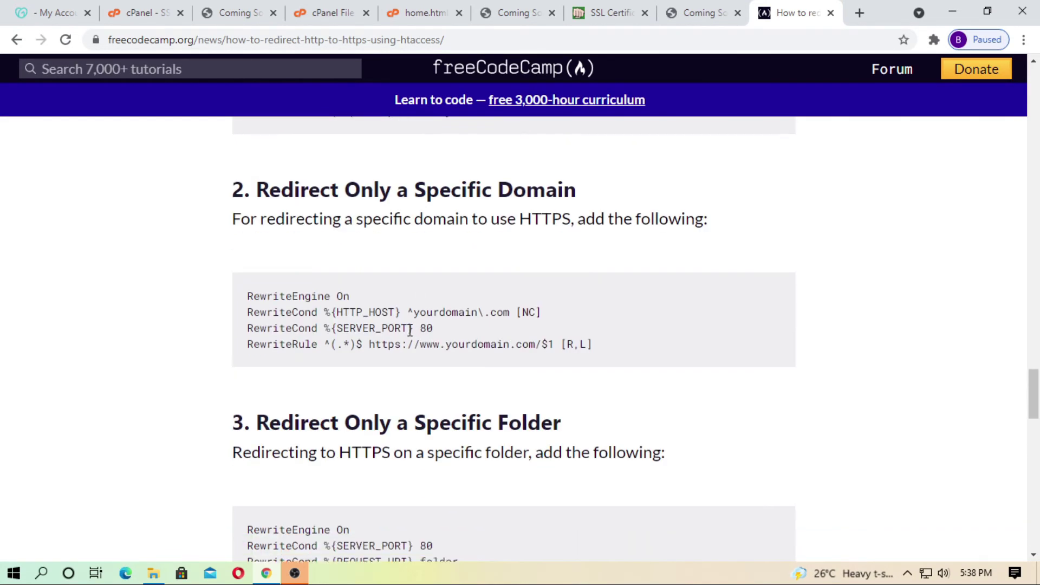
Step: Compare the article's redirect rules for all web traffic, a specific domain and a specific folder
drag(615, 355, 546, 353)
scroll(560, 365, down, 4)
drag(658, 353, 230, 291)
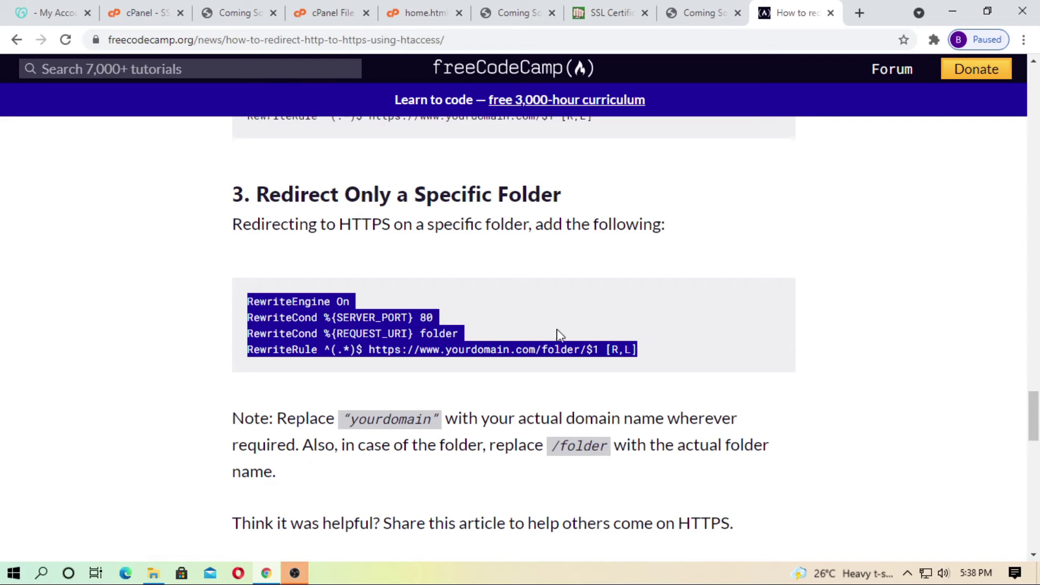
click(634, 333)
drag(664, 365, 234, 278)
scroll(295, 298, down, 5)
scroll(295, 298, up, 8)
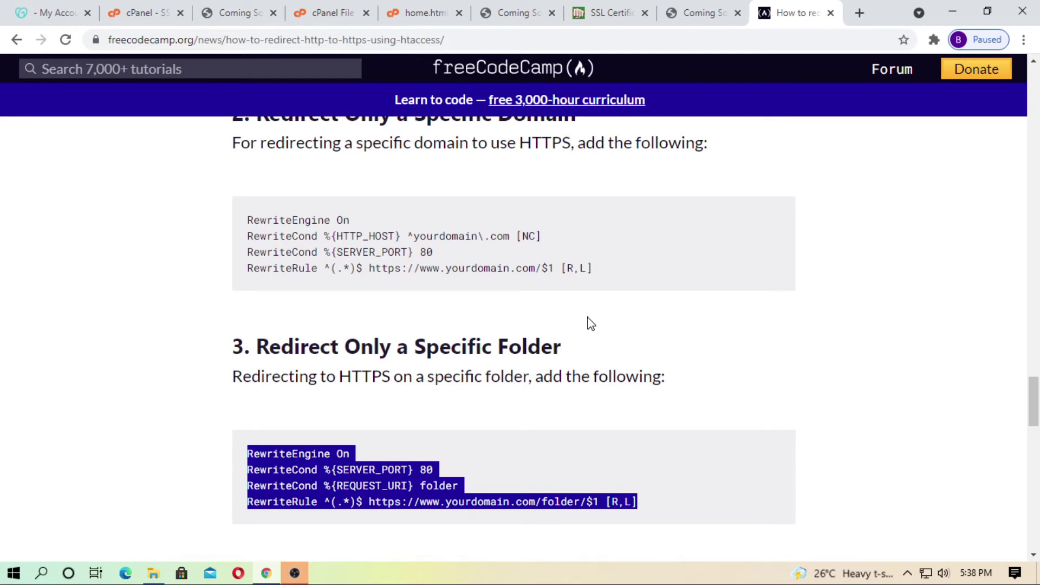
click(639, 266)
scroll(632, 302, up, 3)
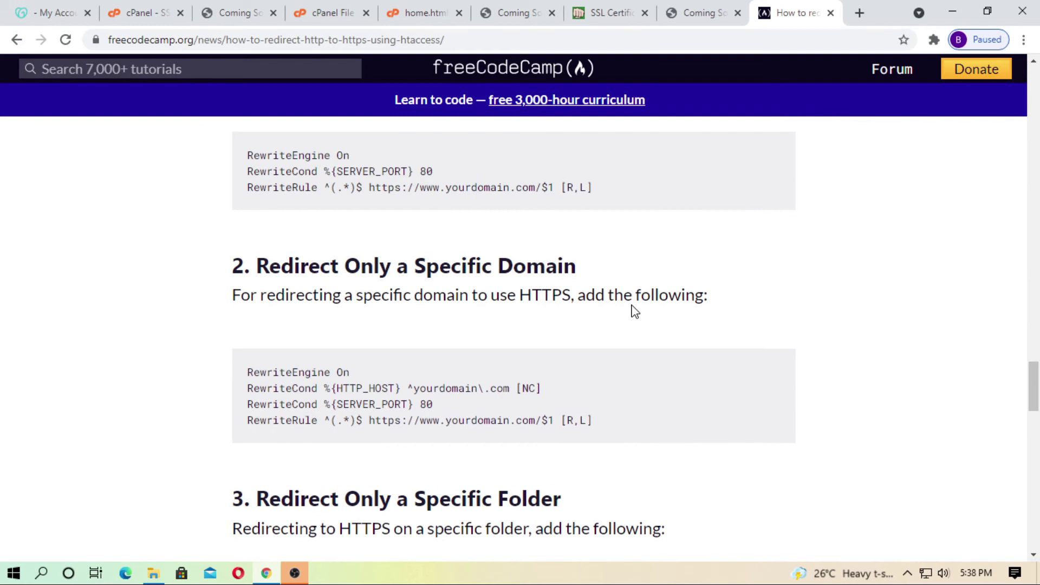
scroll(635, 312, down, 2)
drag(233, 453, 530, 454)
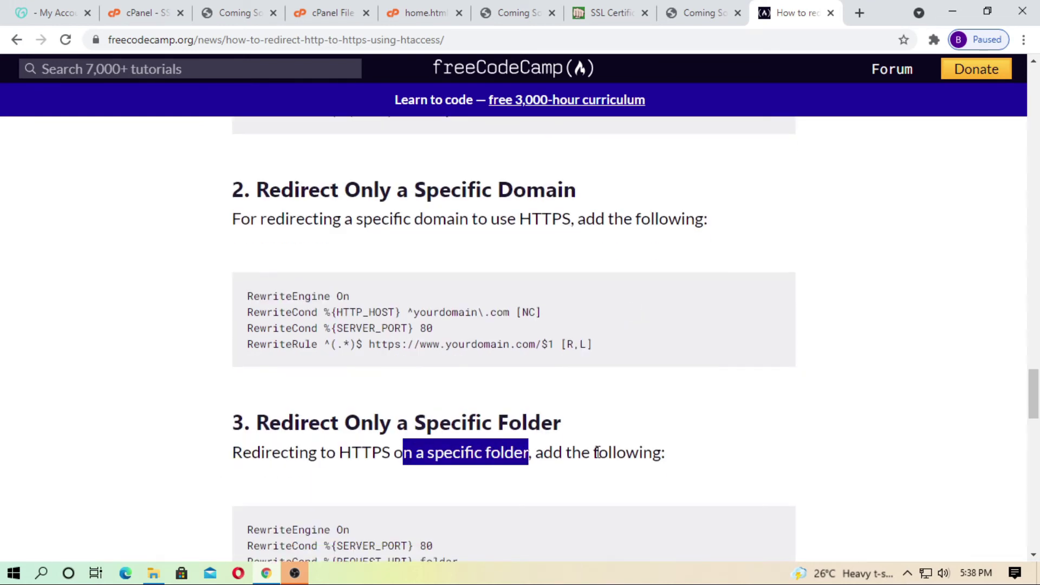
click(598, 452)
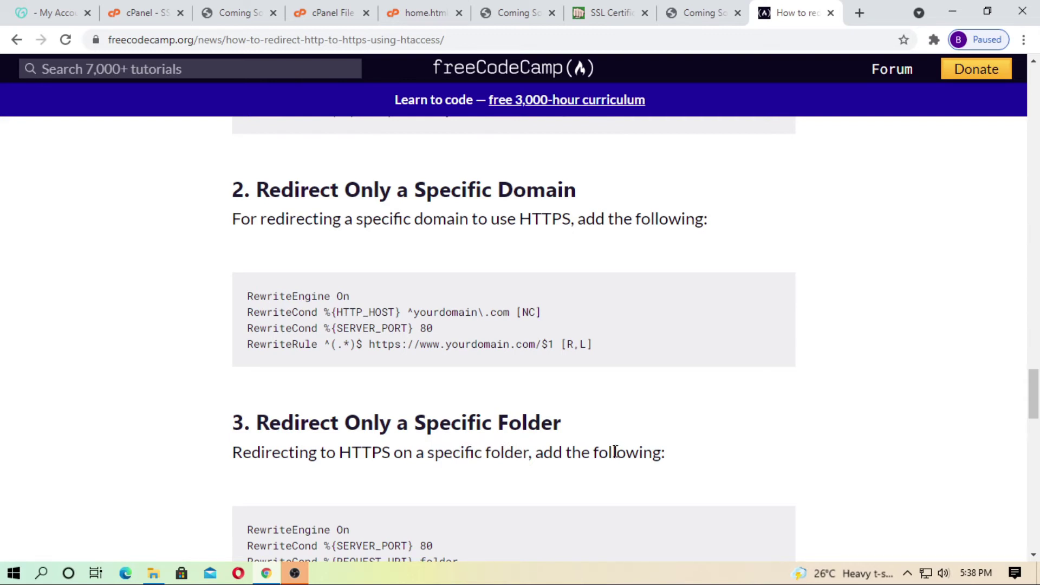
drag(568, 228, 471, 221)
click(365, 317)
click(547, 317)
drag(263, 219, 603, 218)
drag(620, 336, 242, 290)
scroll(376, 300, up, 4)
click(441, 329)
drag(264, 194, 485, 200)
click(479, 289)
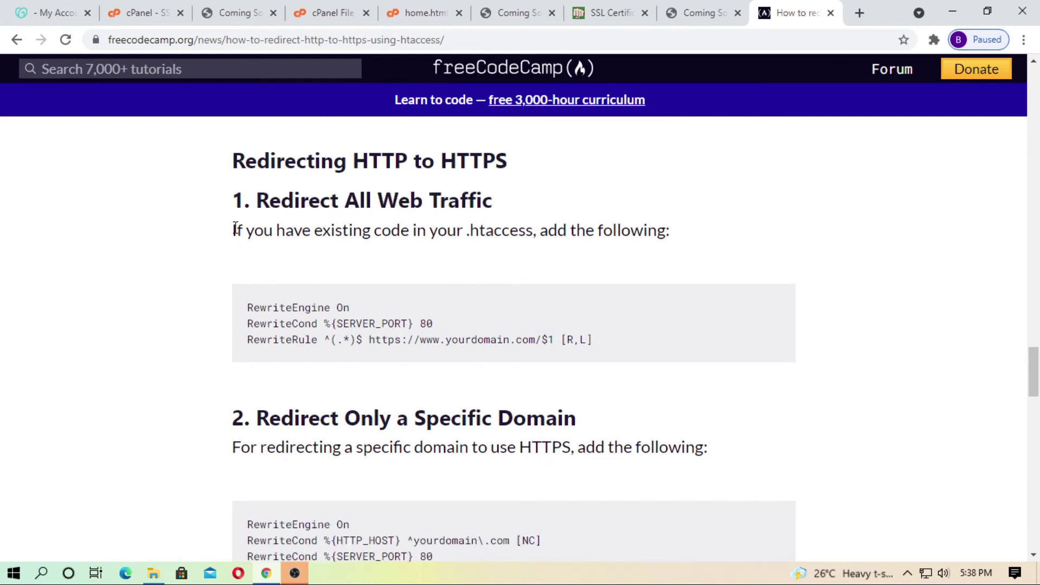
scroll(255, 439, down, 4)
scroll(347, 442, up, 6)
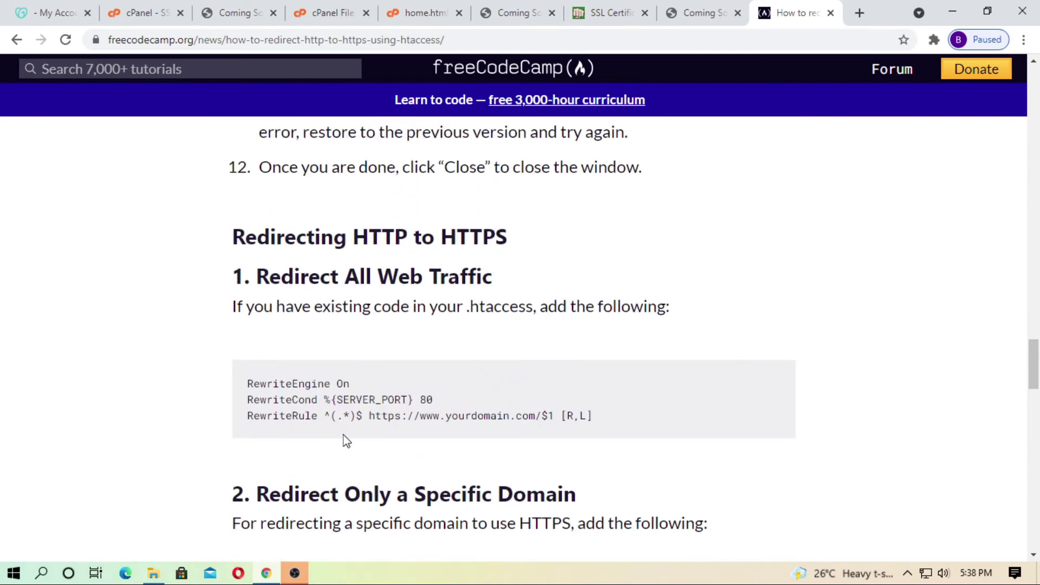
Step: Copy the three-line rewrite code from the article's "Redirect All Web Traffic" section
drag(597, 418, 235, 360)
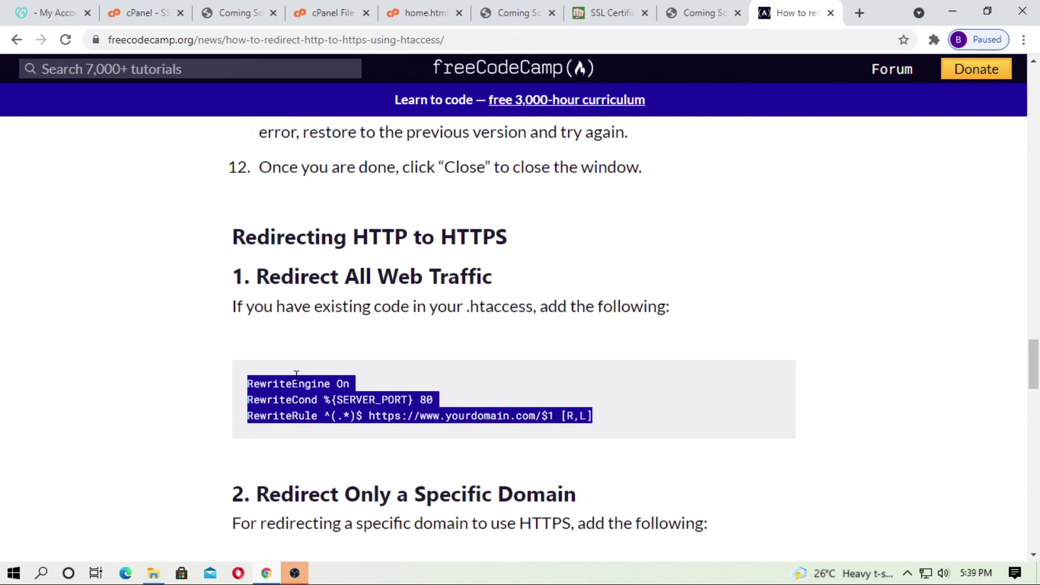
click(607, 430)
drag(598, 425, 246, 368)
key(ctrl+c)
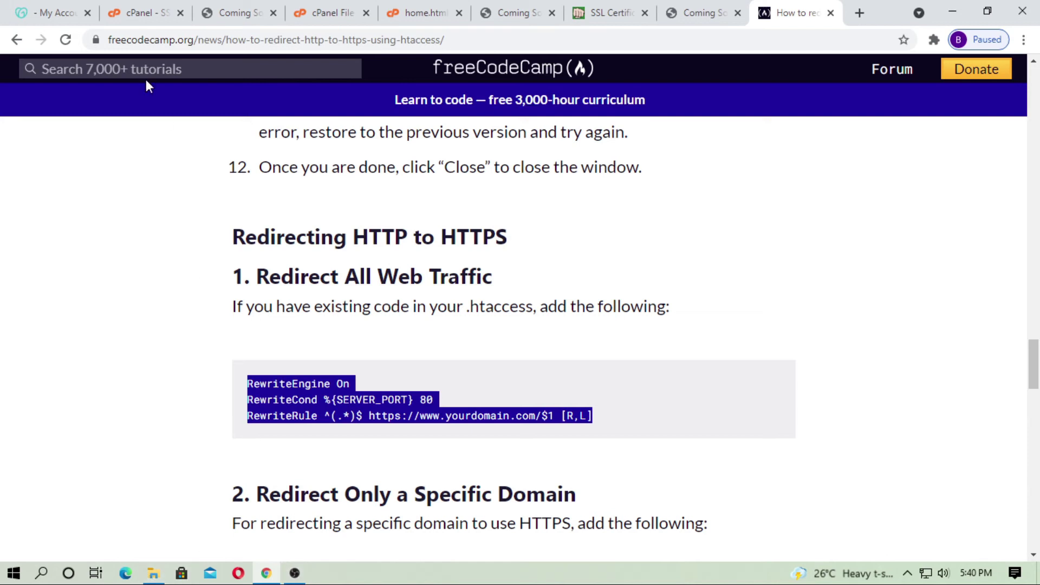
Step: Create a new file named .htaccess in the public_html folder of cPanel File Manager, checking the name's spelling against the article
click(335, 13)
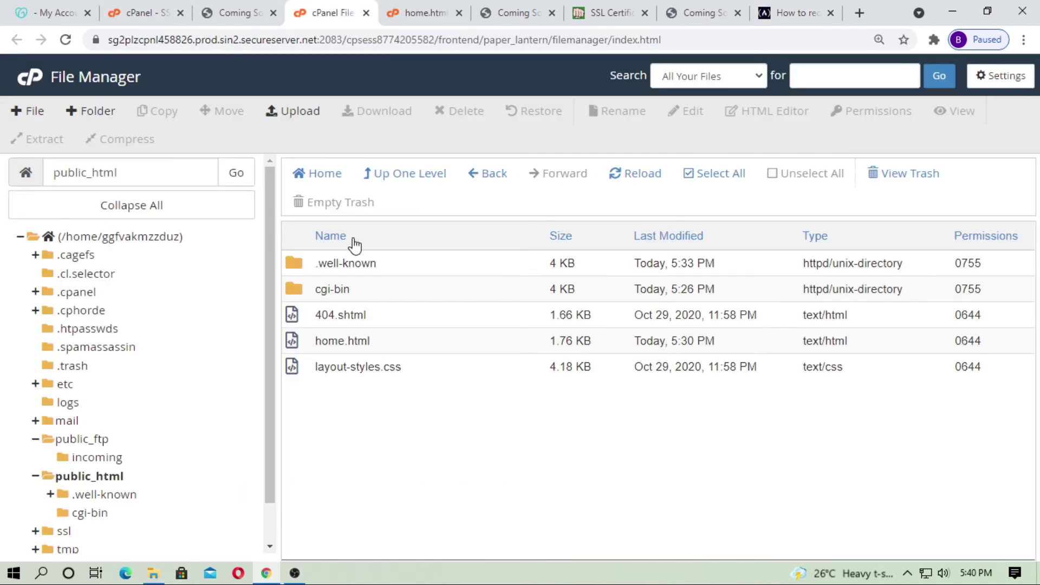
click(92, 477)
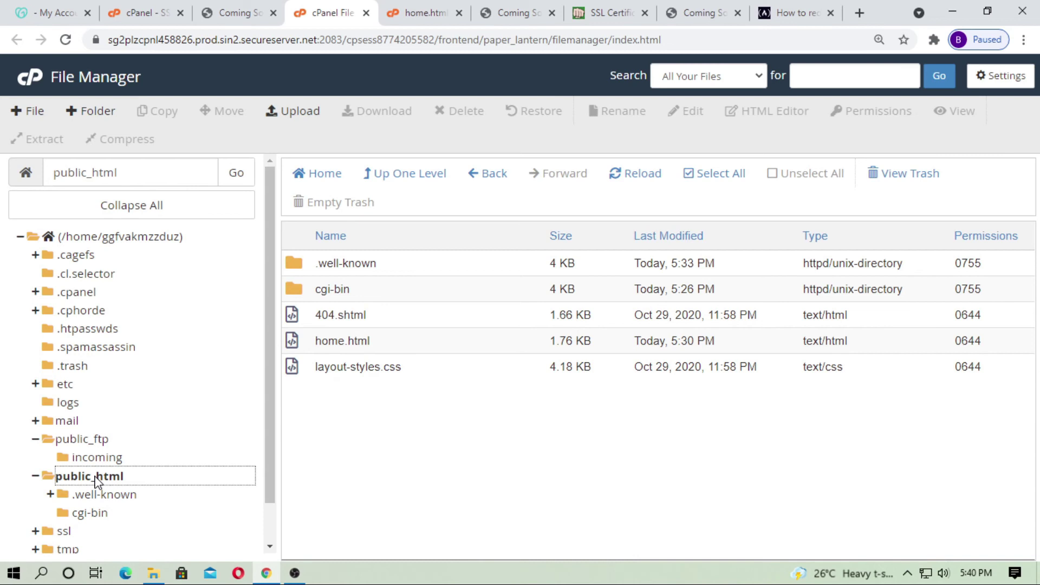
click(30, 111)
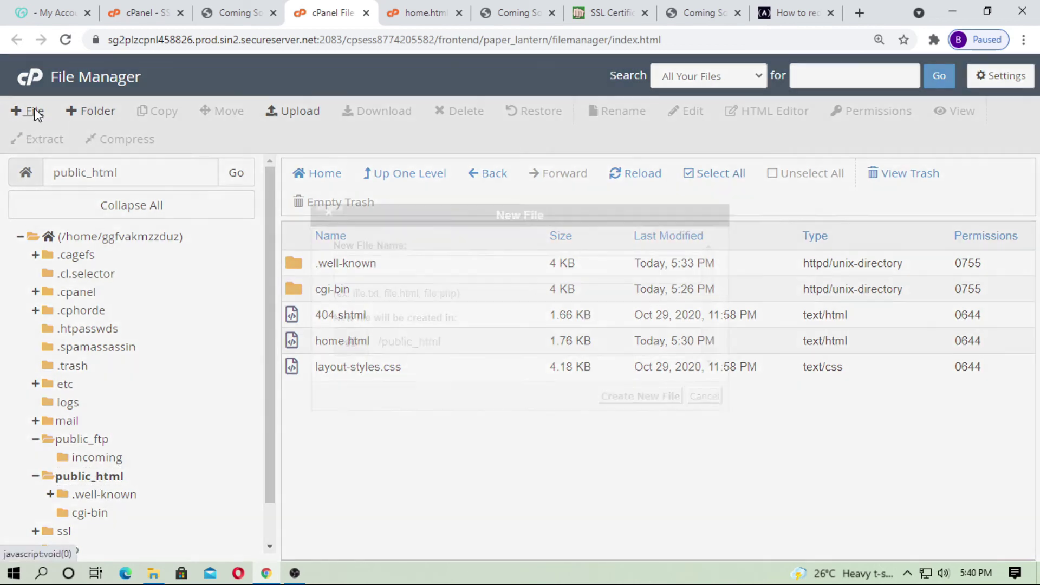
text(.htacces)
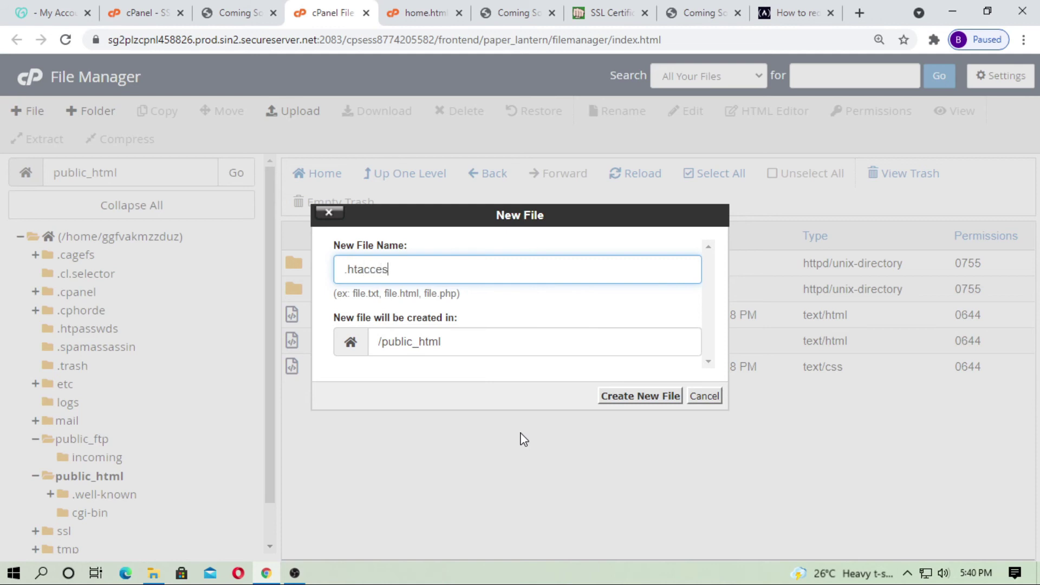
triple_click(674, 267)
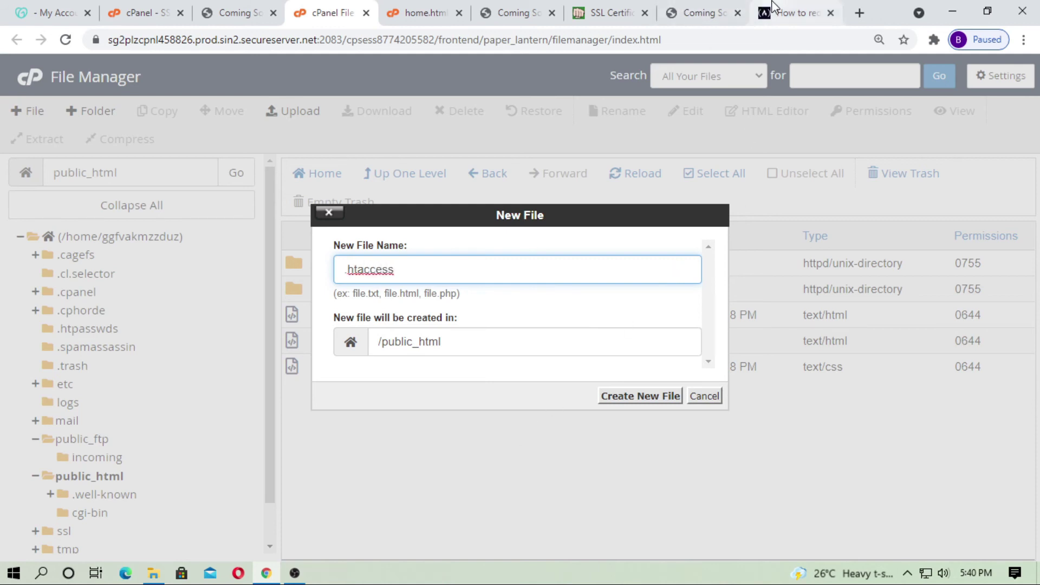
click(786, 12)
drag(485, 308, 518, 308)
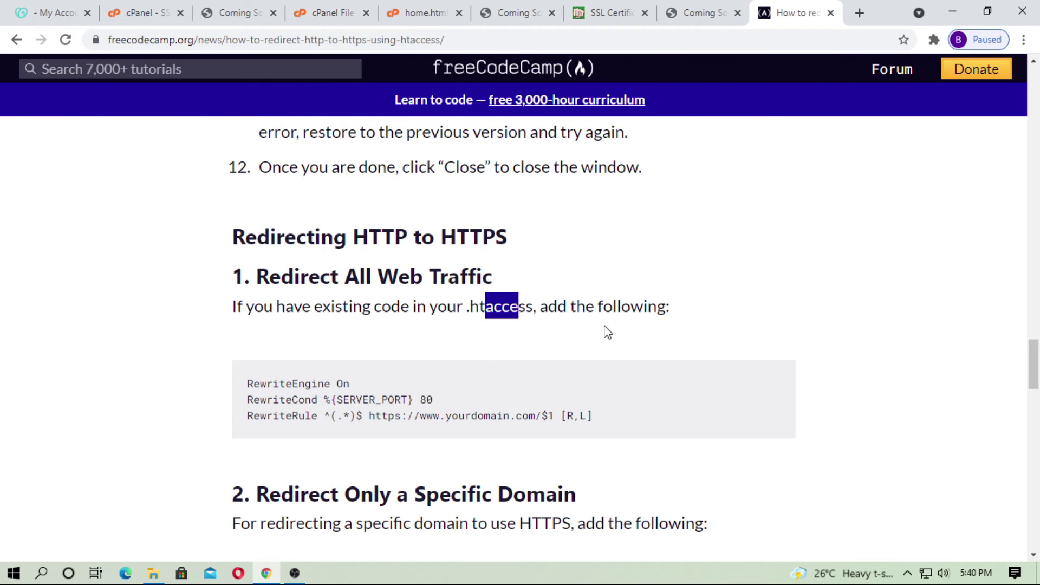
click(334, 21)
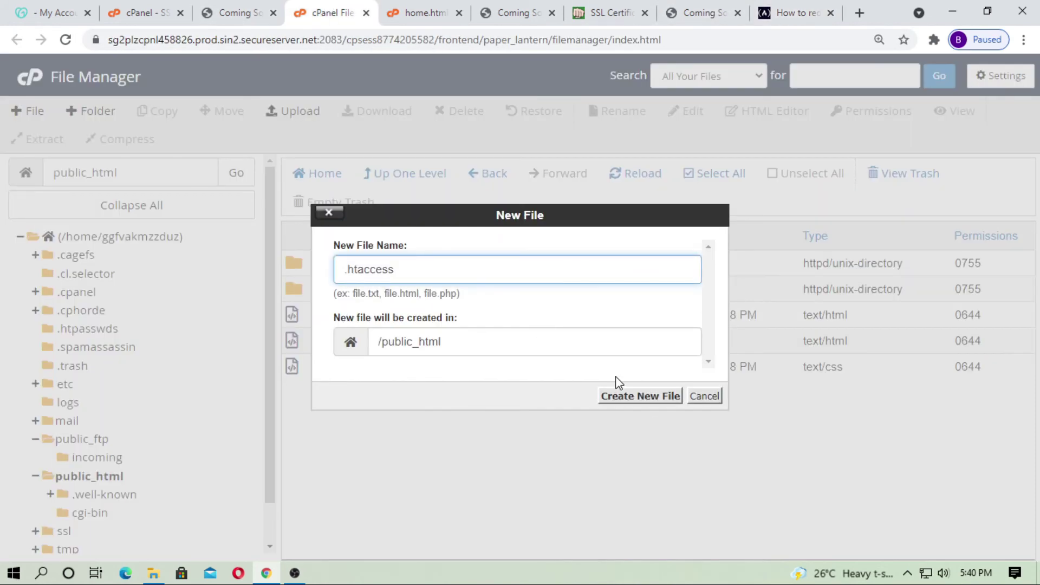
click(623, 395)
Step: Open the new .htaccess file for editing and paste the copied rewrite code into it
right_click(432, 320)
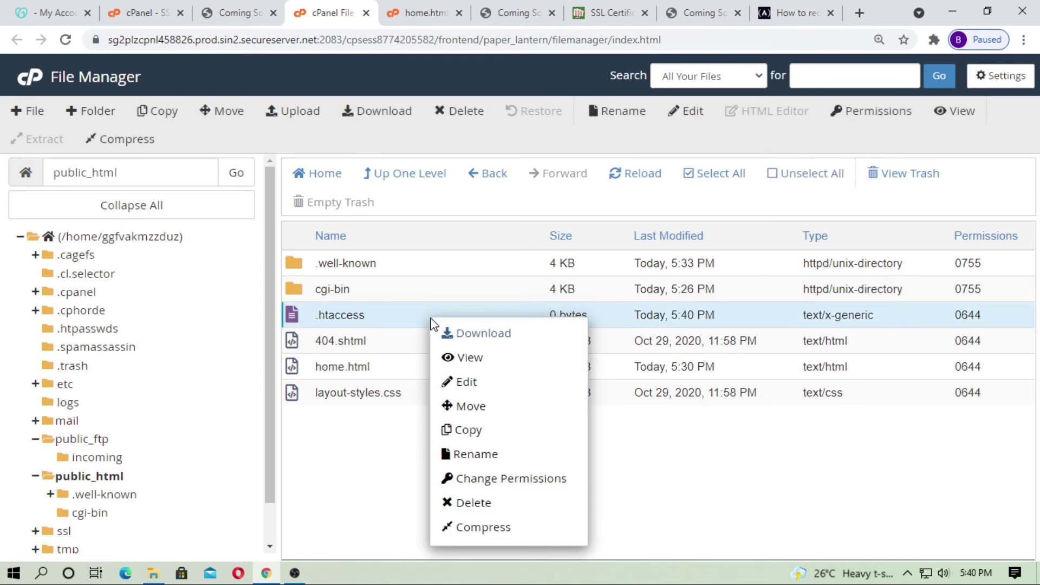
click(526, 381)
click(670, 436)
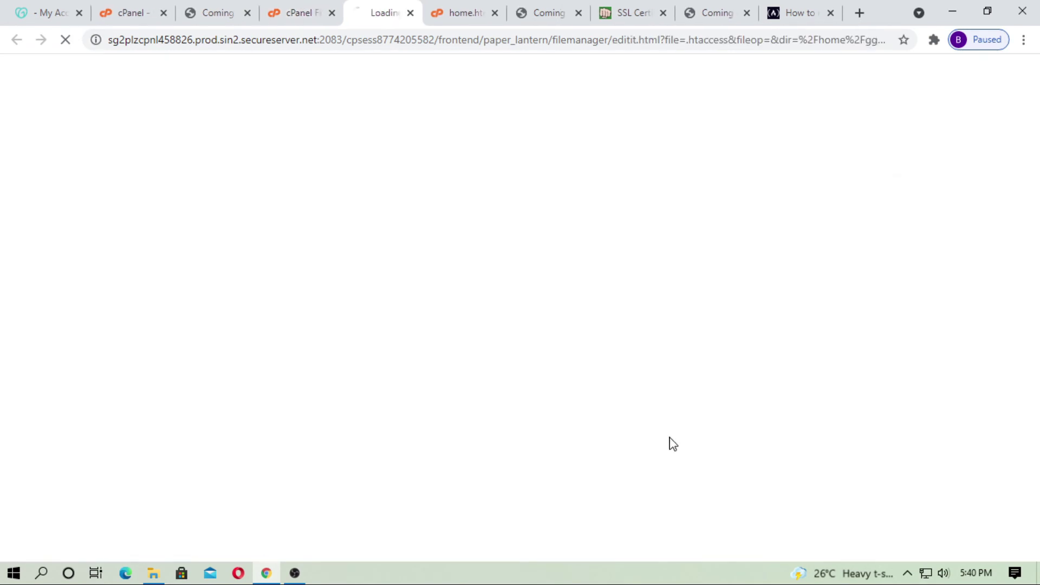
key(ctrl+v)
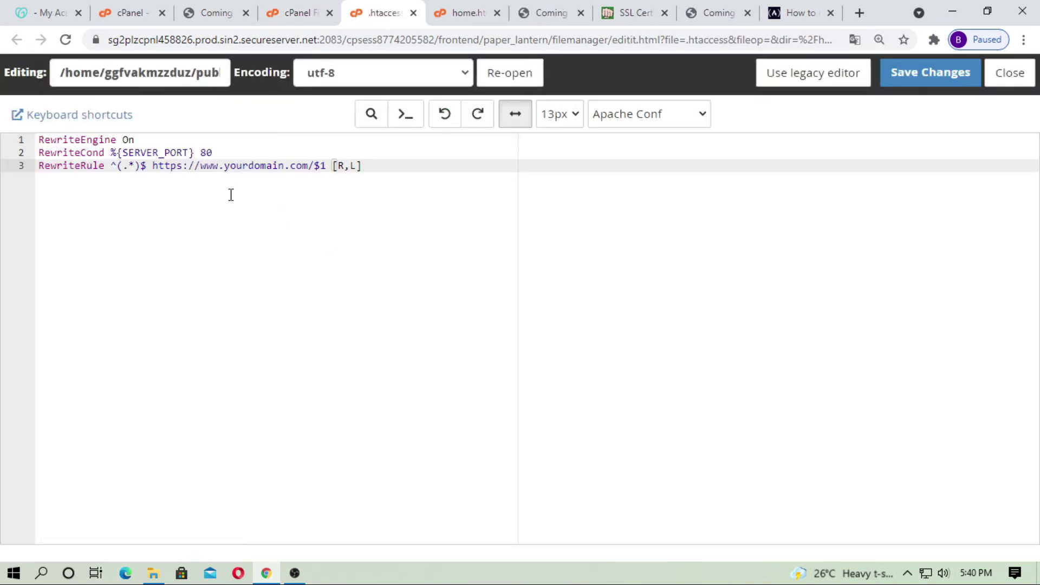
Step: Copy the domain blearntutorial.xyz from the open website's address and return to the .htaccess file in the editor
drag(225, 166, 282, 166)
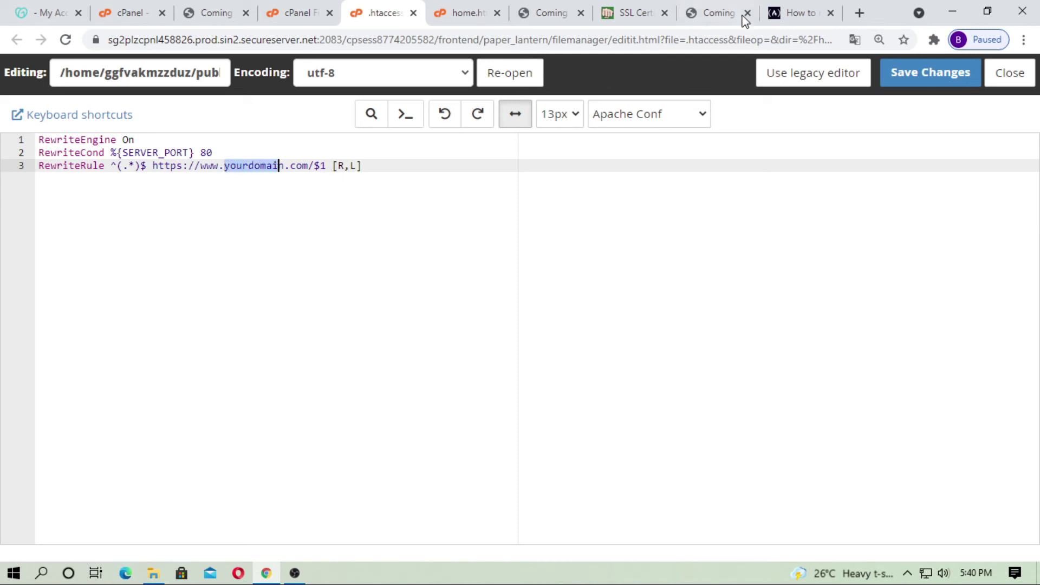
click(714, 12)
drag(174, 39, 259, 45)
key(ctrl+c)
click(632, 12)
click(544, 12)
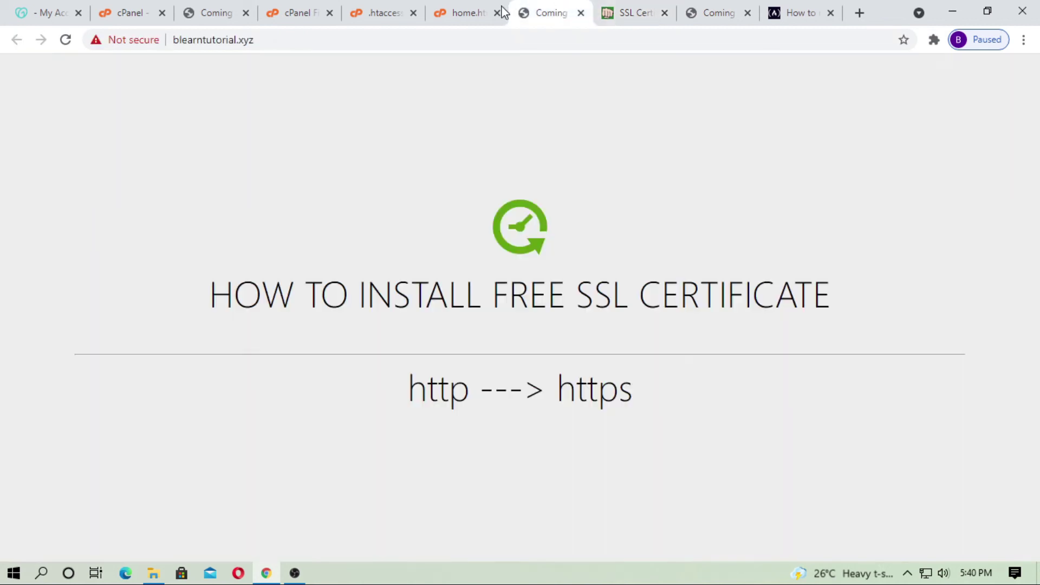
click(466, 12)
click(396, 6)
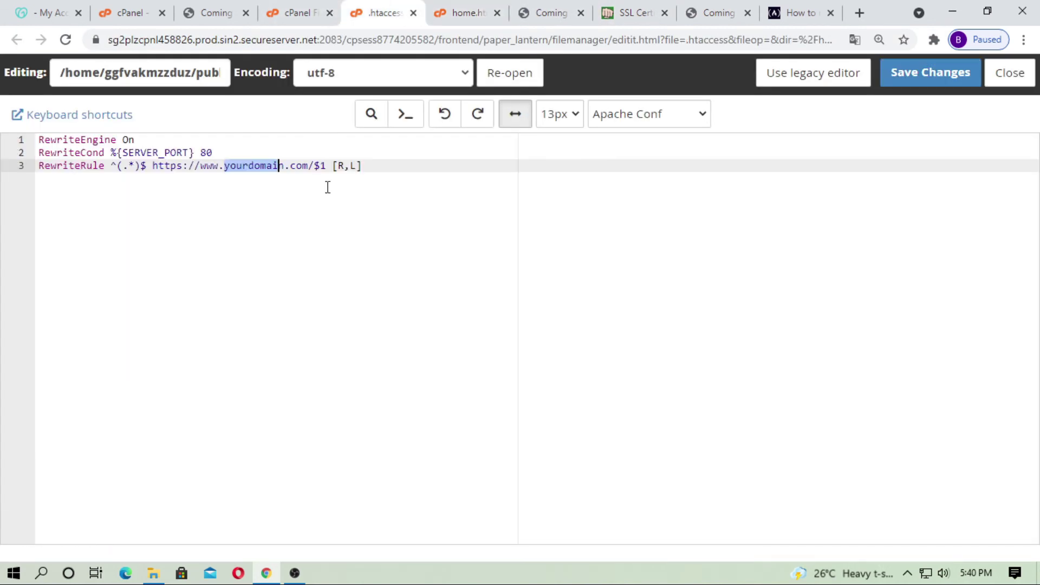
Step: Replace the placeholder domain yourdomain.com in the RewriteRule line with blearntutorial.xyz and enlarge the editor page to 175%
drag(308, 165, 279, 165)
key(ctrl+v)
key(BackSpace)
scroll(278, 227, up, 4)
click(356, 320)
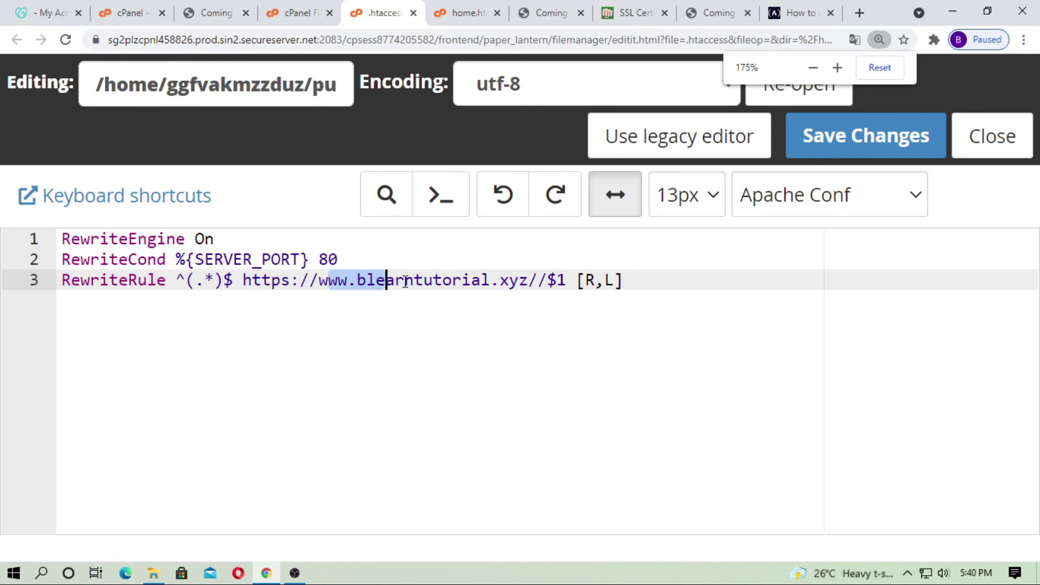
Step: Remove the extra slash before $1 in the RewriteRule line and save the .htaccess file
drag(320, 280, 563, 279)
click(577, 328)
click(575, 280)
click(545, 280)
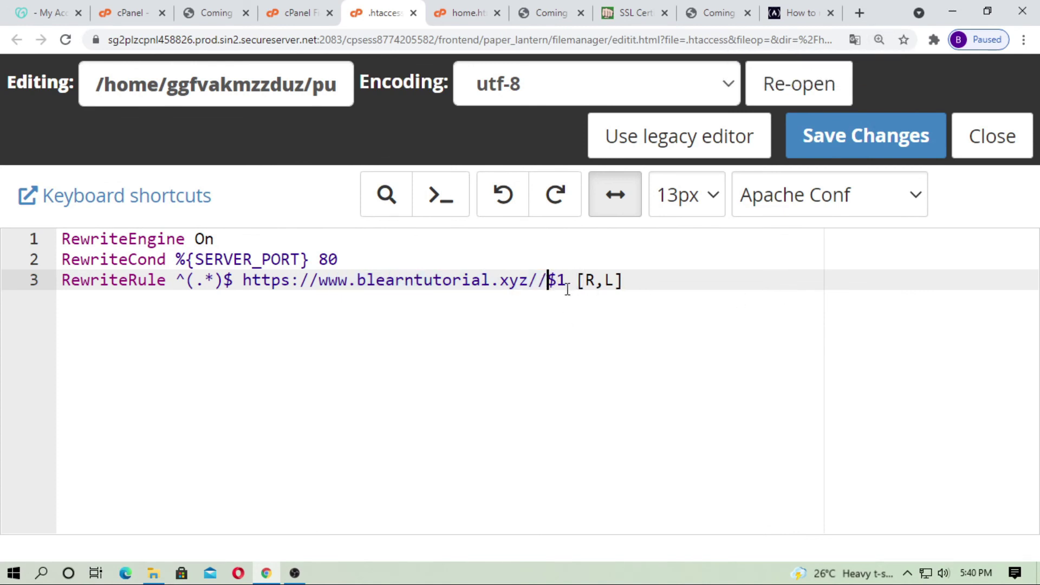
key(BackSpace)
drag(558, 318, 339, 280)
click(249, 368)
drag(712, 313, 60, 238)
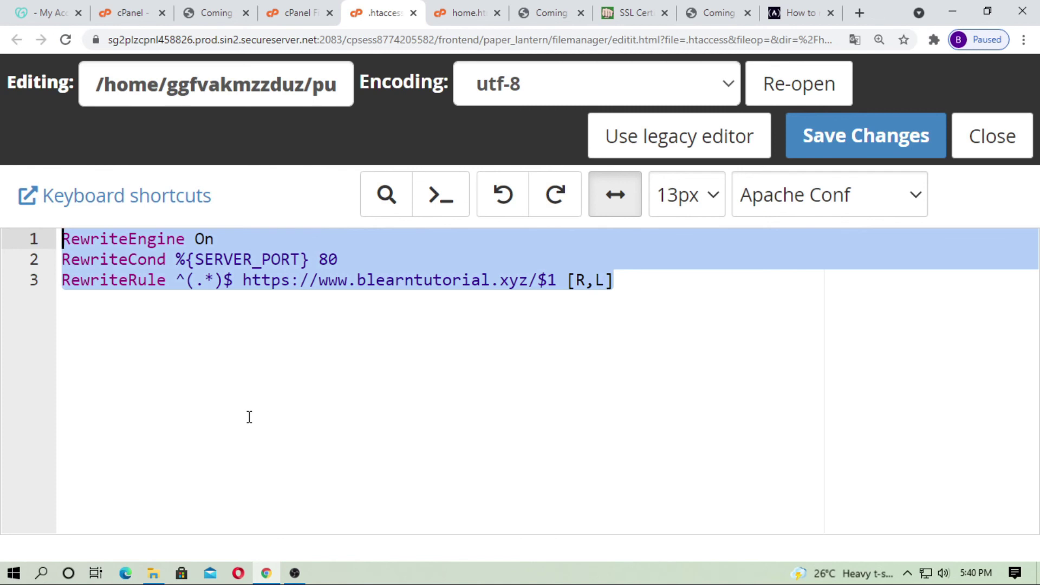
click(885, 138)
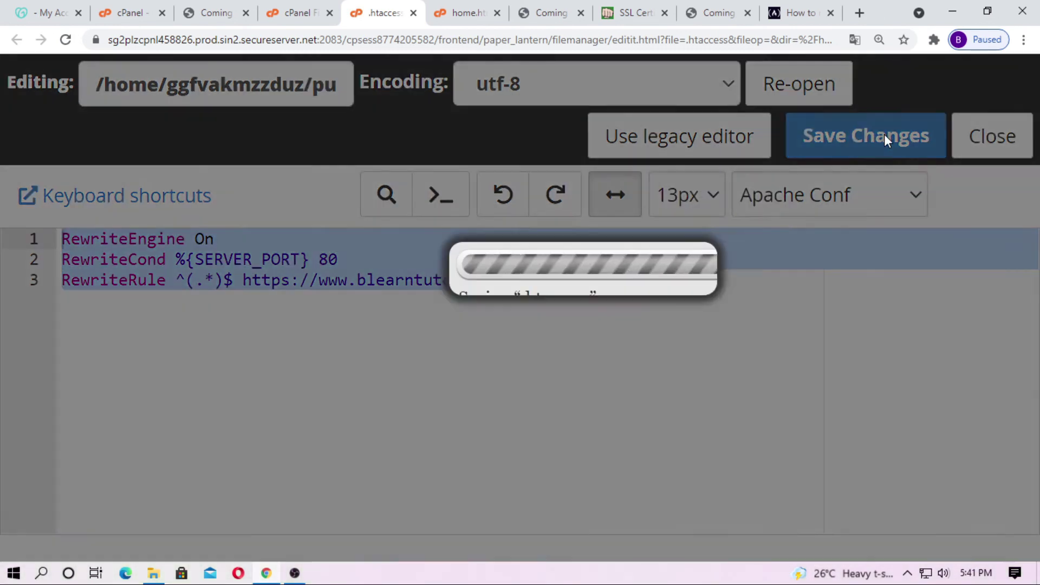
Step: Reload blearntutorial.xyz in the website tab and check the site's connection security information
click(715, 12)
click(270, 46)
click(284, 36)
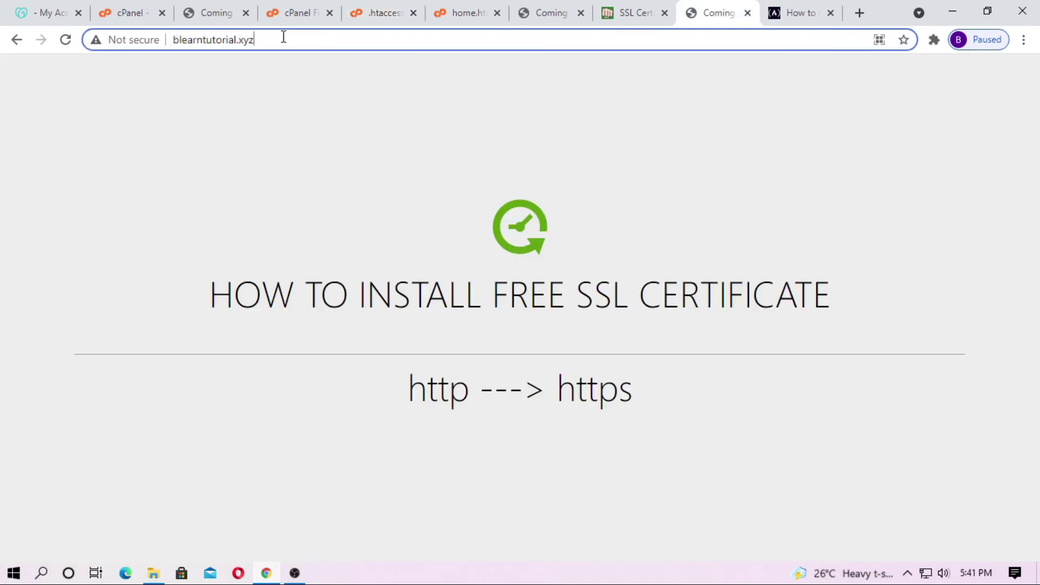
key(Return)
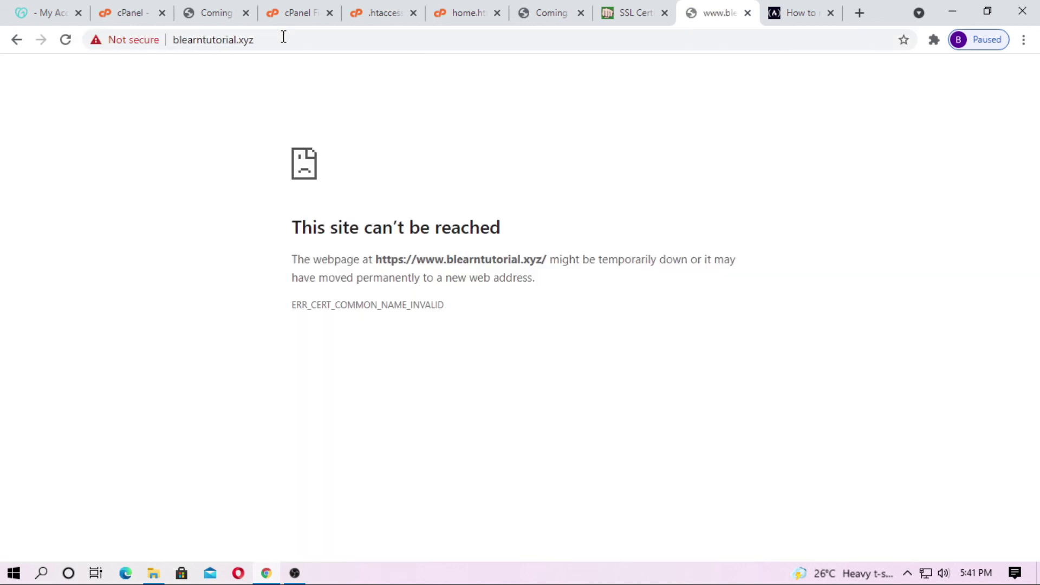
click(284, 36)
key(ctrl+c)
key(Return)
click(99, 41)
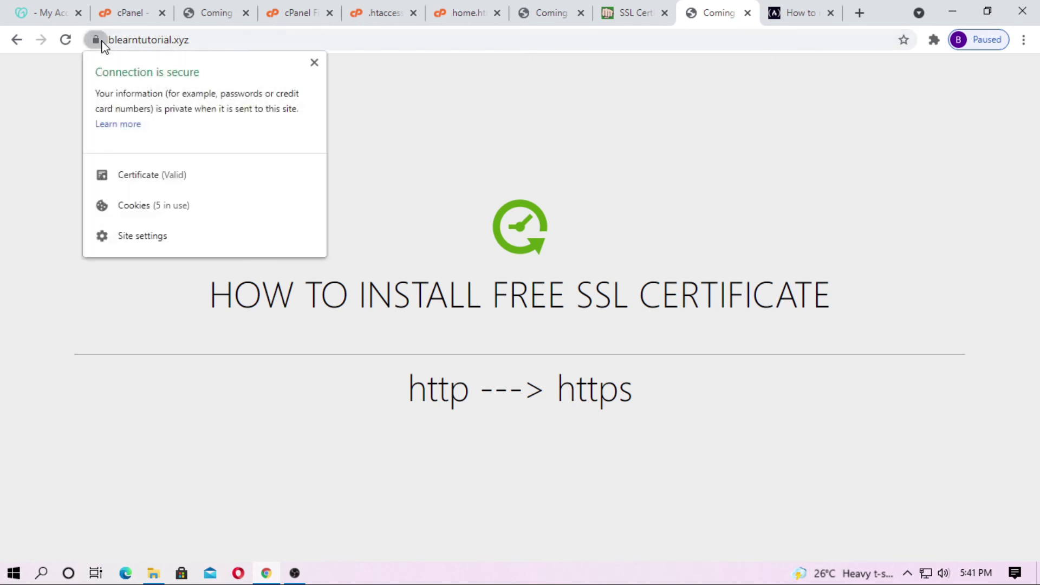
click(22, 82)
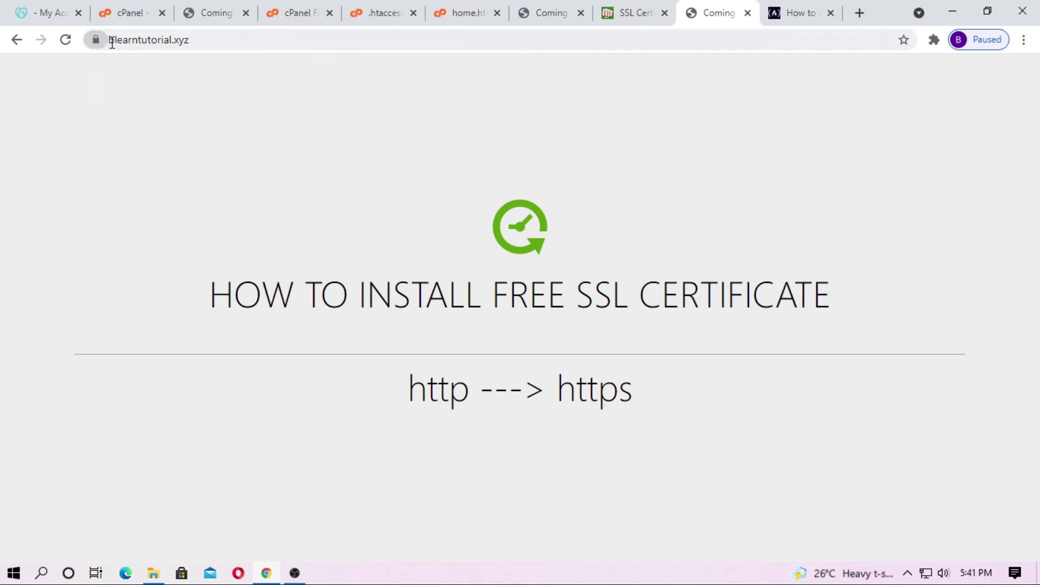
click(264, 39)
key(ctrl+v)
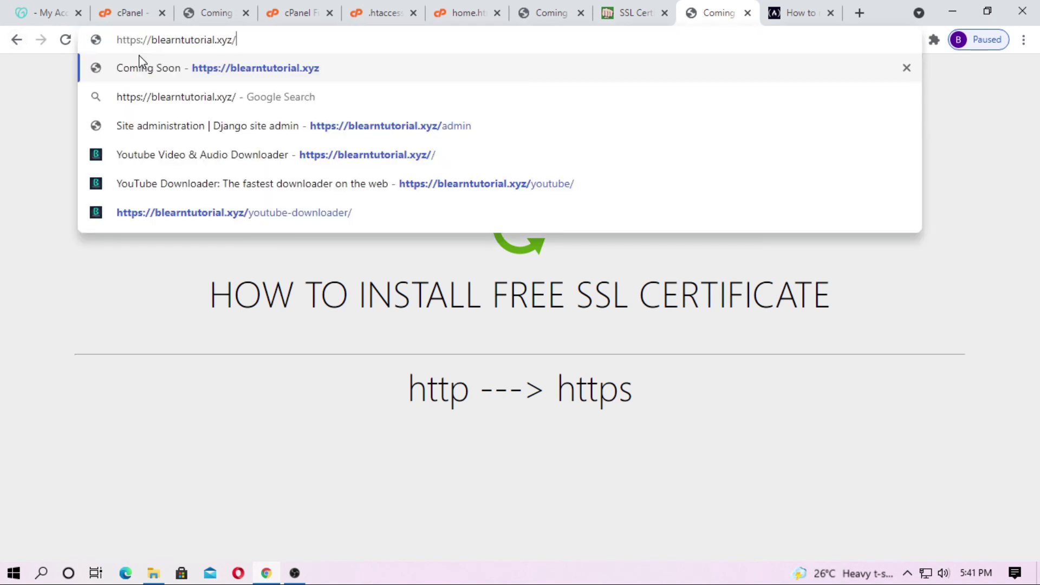
drag(122, 41, 142, 41)
click(144, 40)
key(BackSpace)
key(BackSpace)
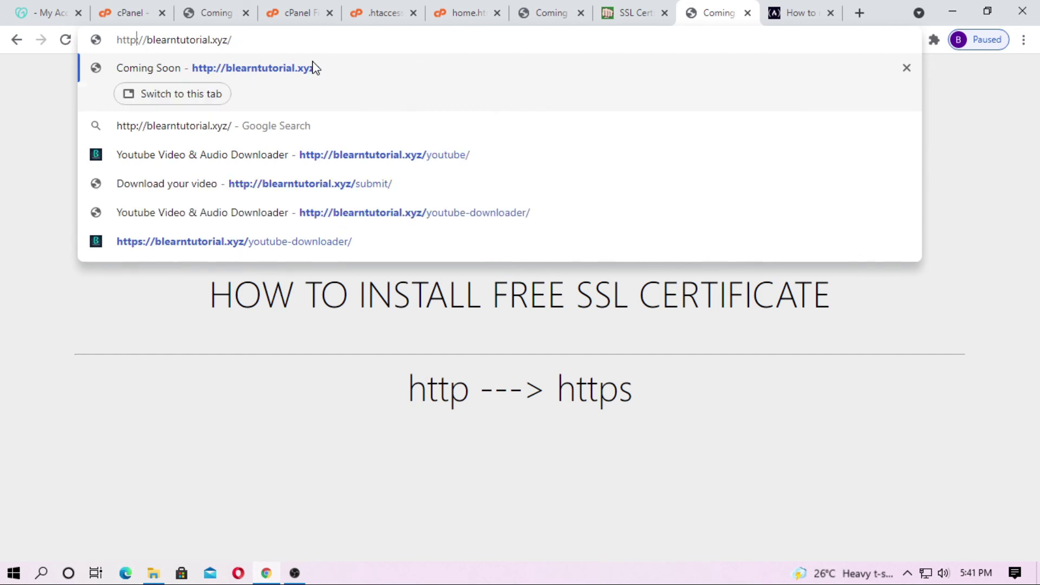
click(316, 68)
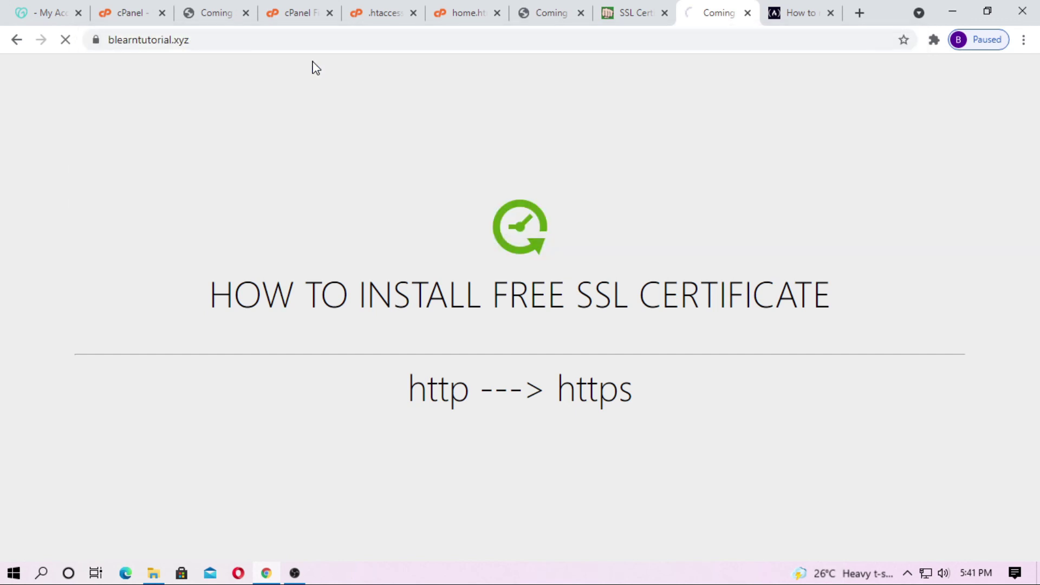
click(96, 39)
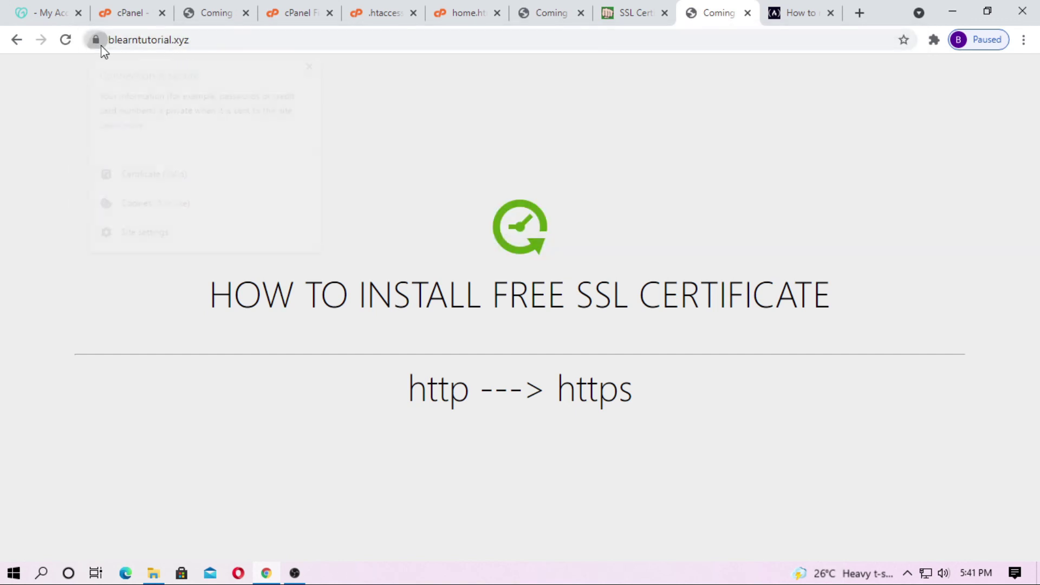
click(260, 40)
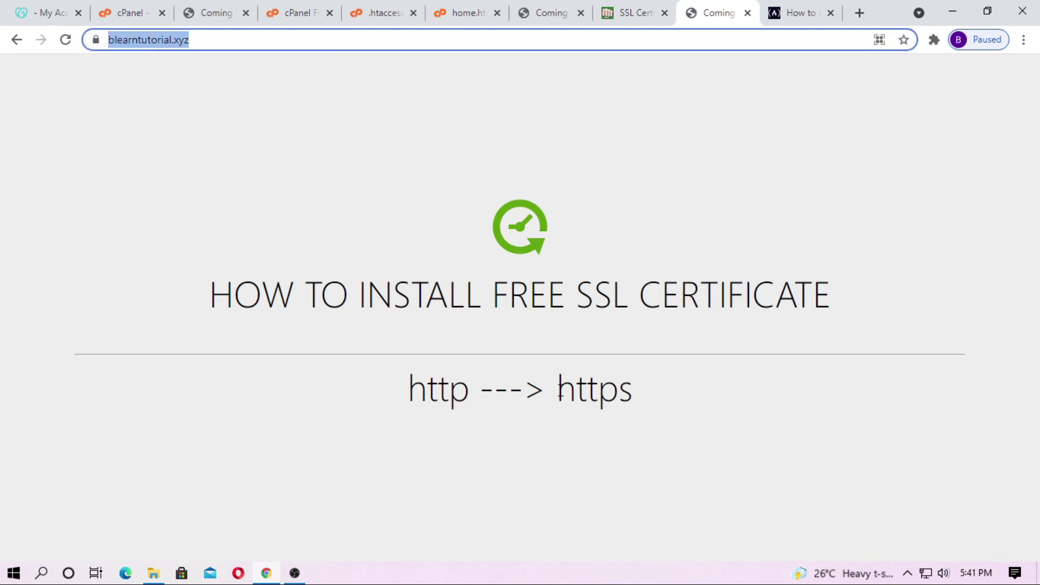